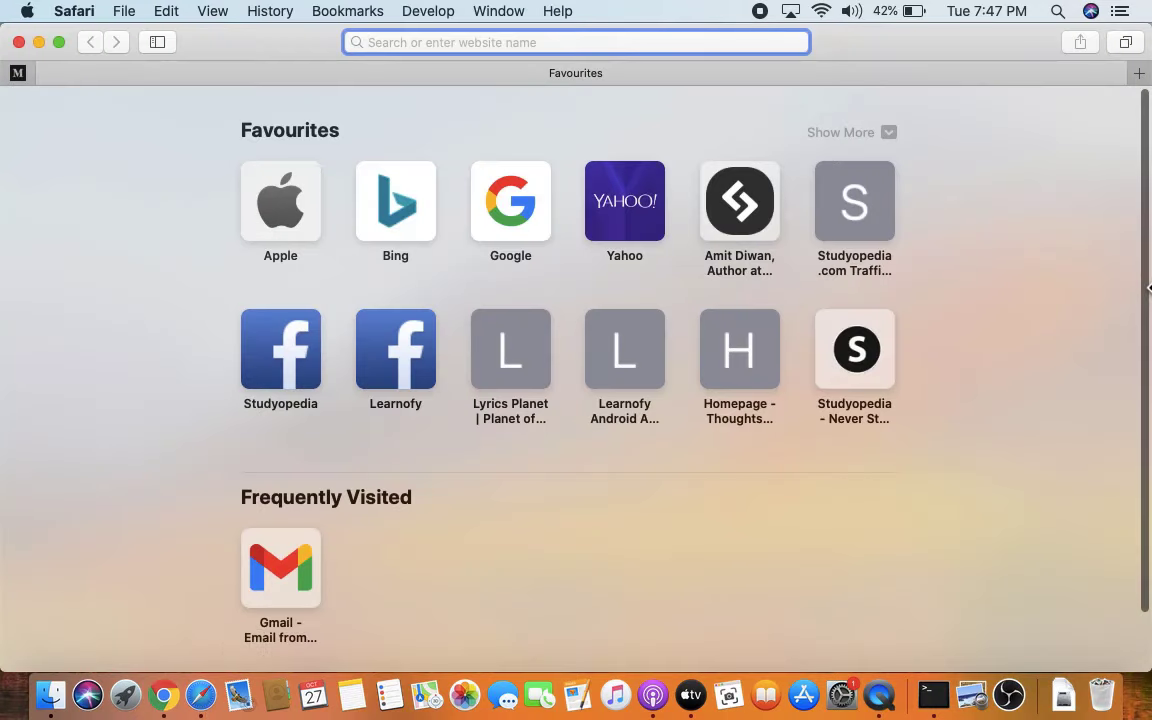
Step: Search Google for mysql and go to the MySQL Downloads page on mysql.com
type("mysql")
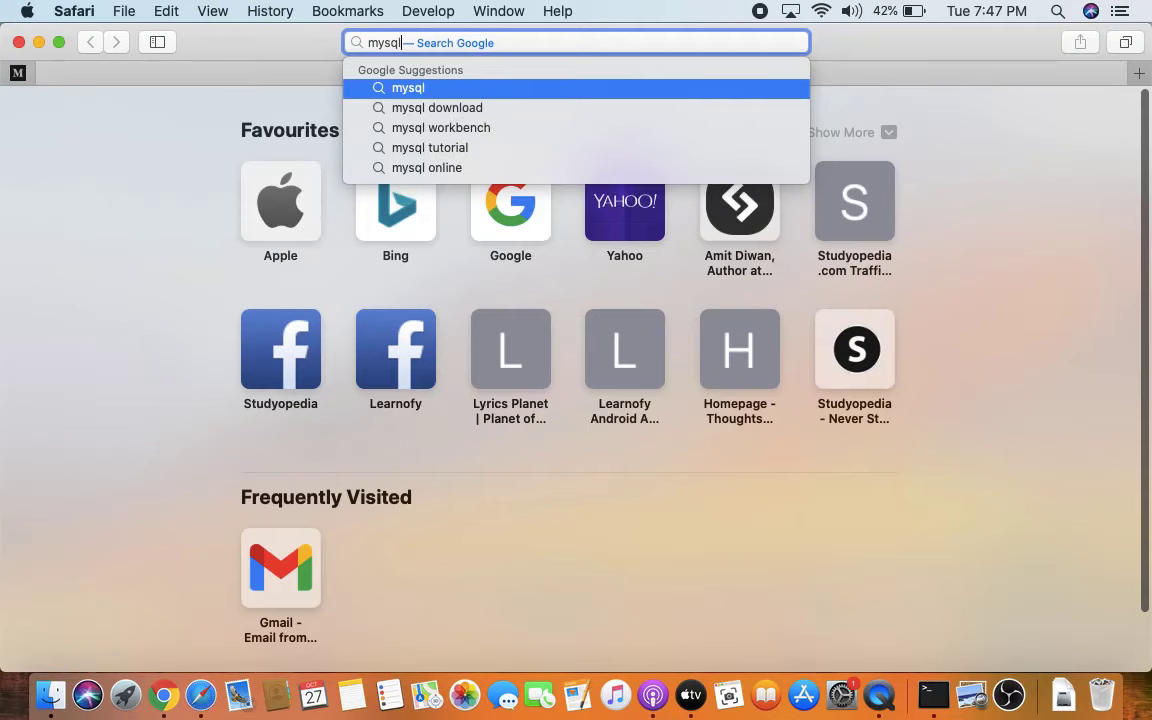
key("Return")
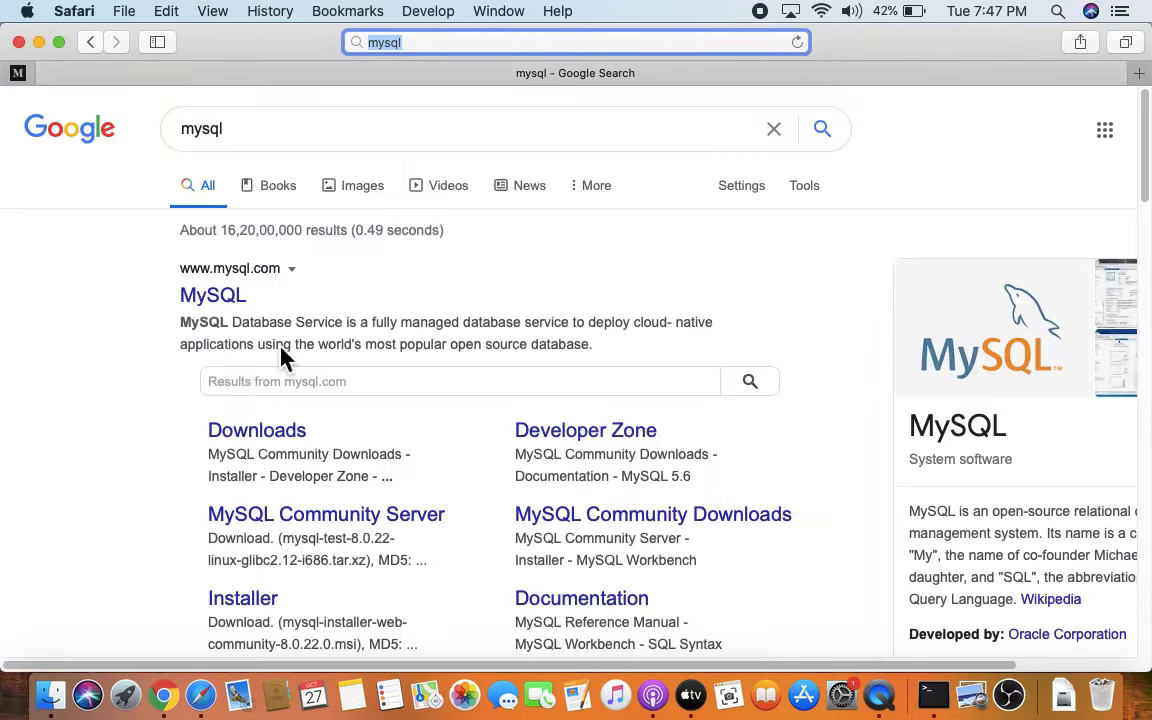
left_click(211, 304)
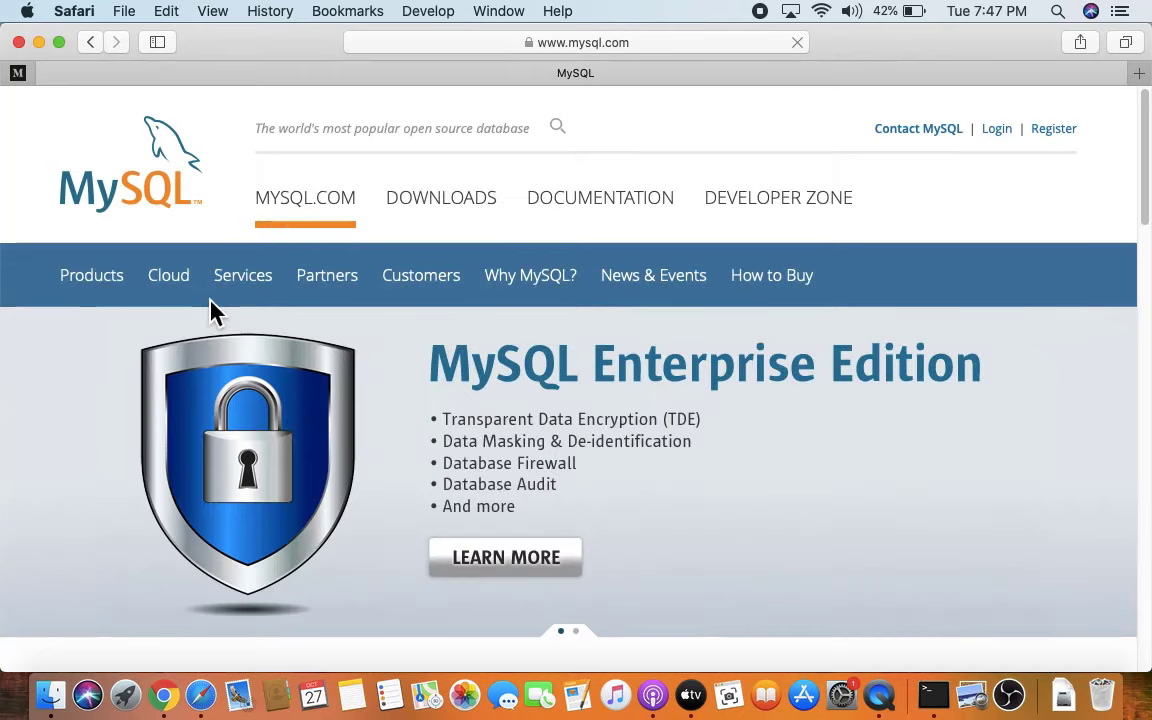
left_click(462, 207)
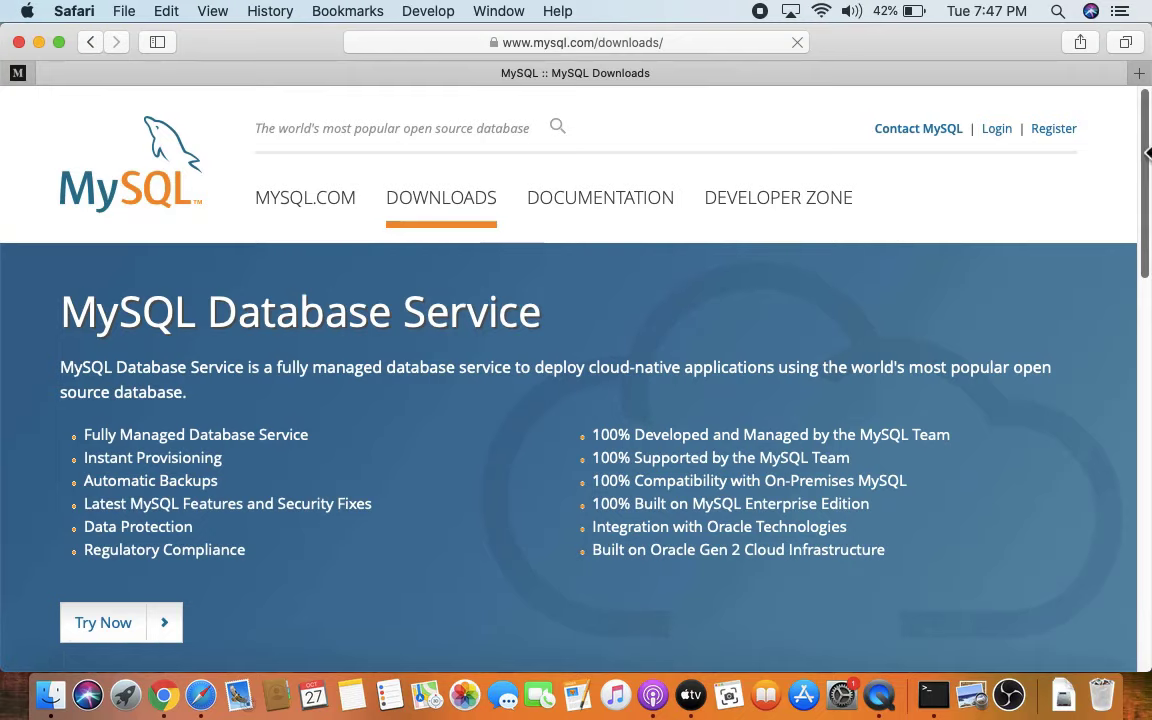
left_click_drag(1138, 134, 1136, 401)
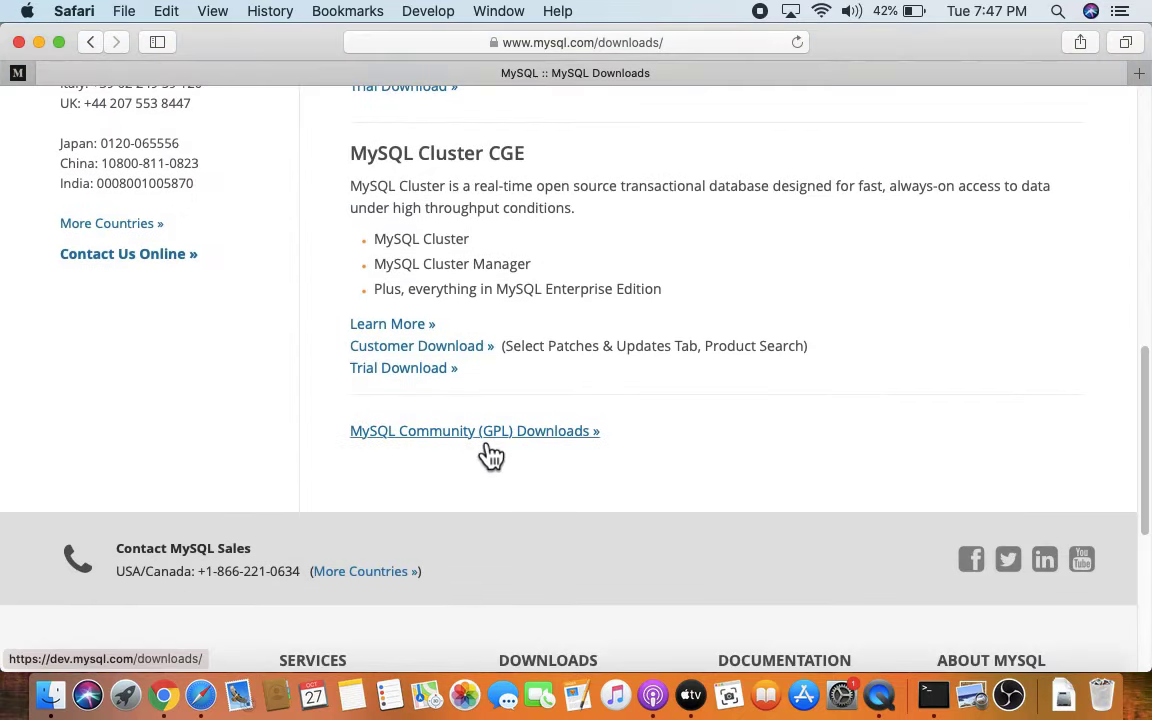
Step: Choose MySQL Community Server 8.0.22 for macOS and pick the macOS 10.15 DMG Archive download
left_click(487, 442)
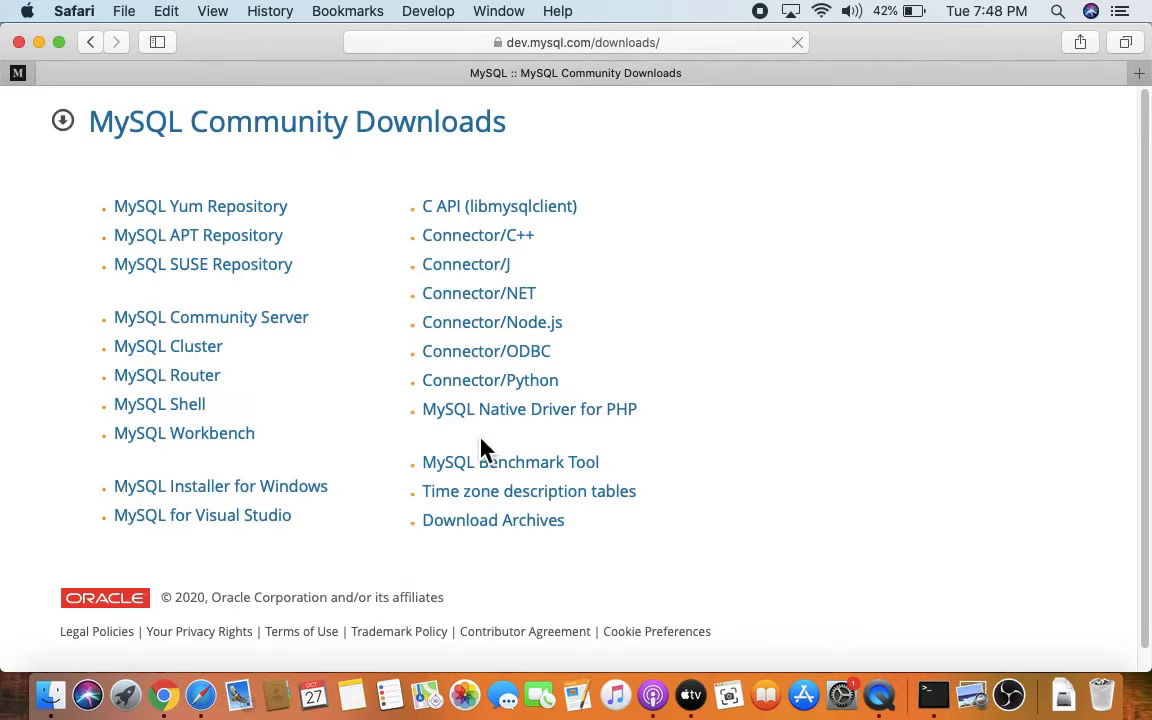
left_click(278, 330)
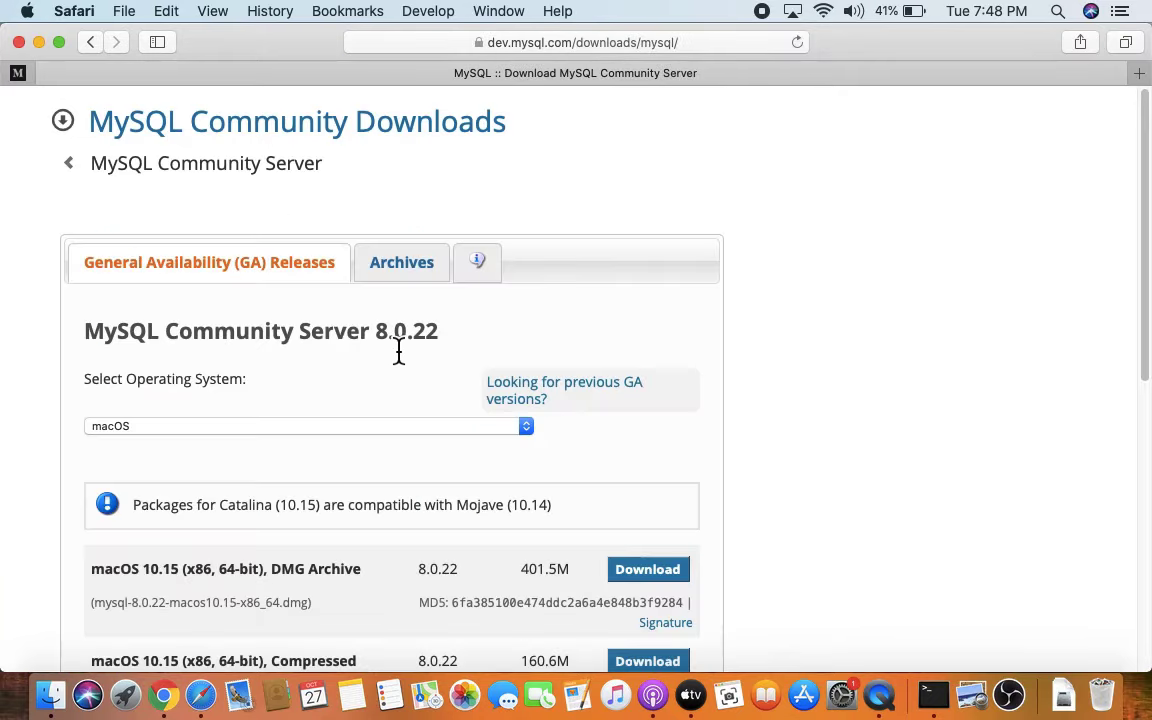
left_click_drag(1148, 207, 1149, 262)
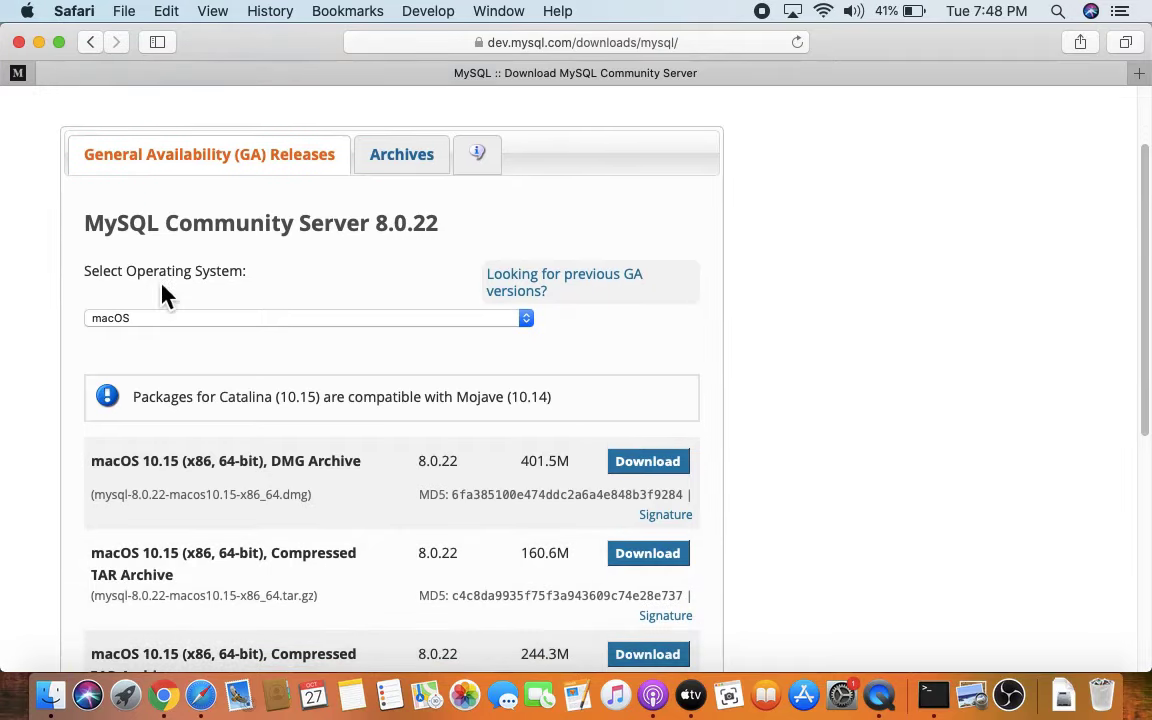
left_click(165, 318)
left_click(220, 326)
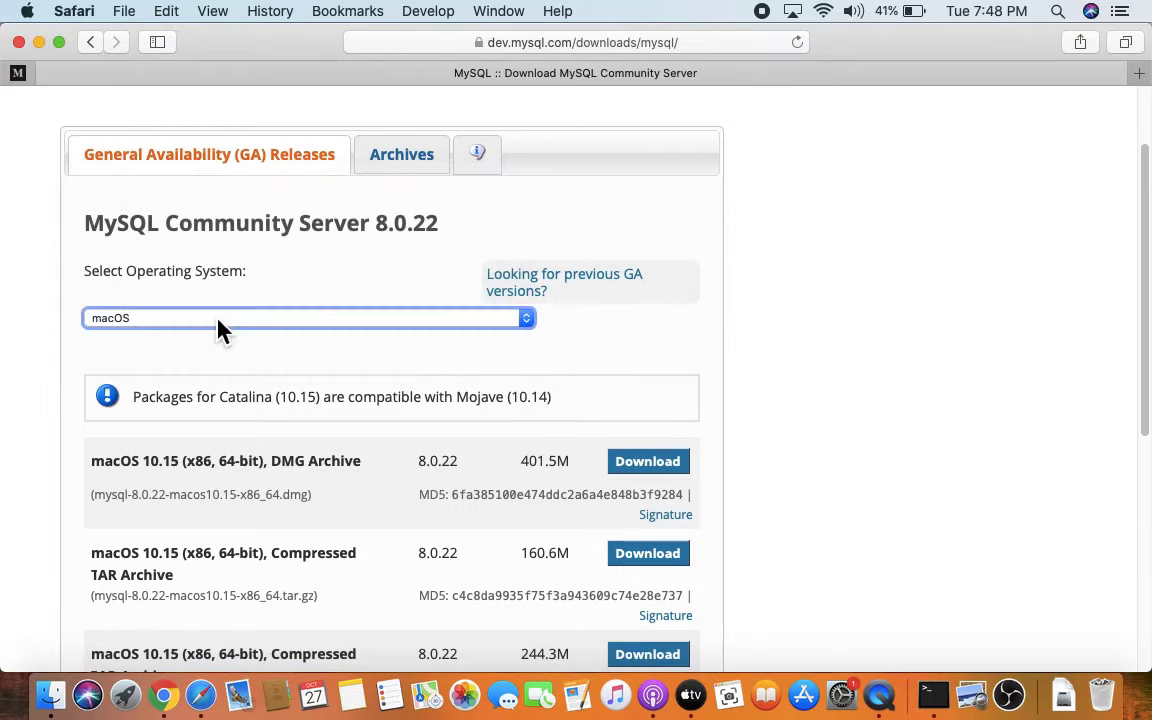
left_click_drag(1147, 296, 1147, 339)
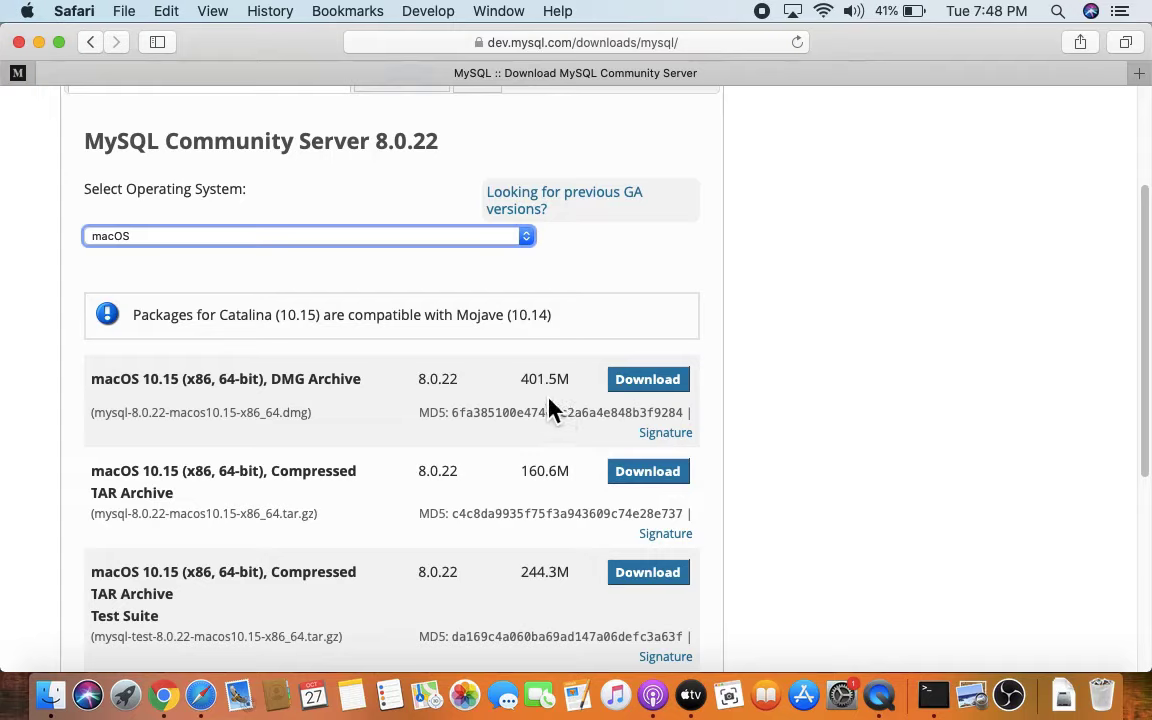
left_click(689, 392)
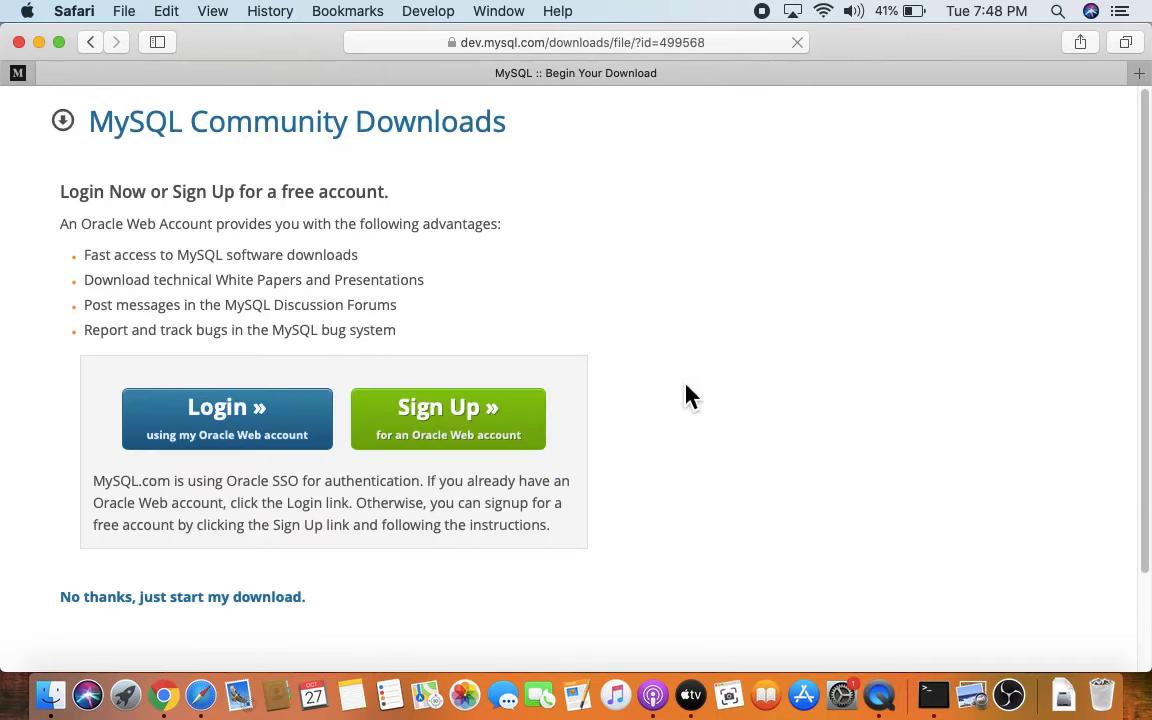
Step: Download the 421 MB mysql-8.0.22-macos10.15-x86_64.dmg without signing in, then open it
left_click(285, 600)
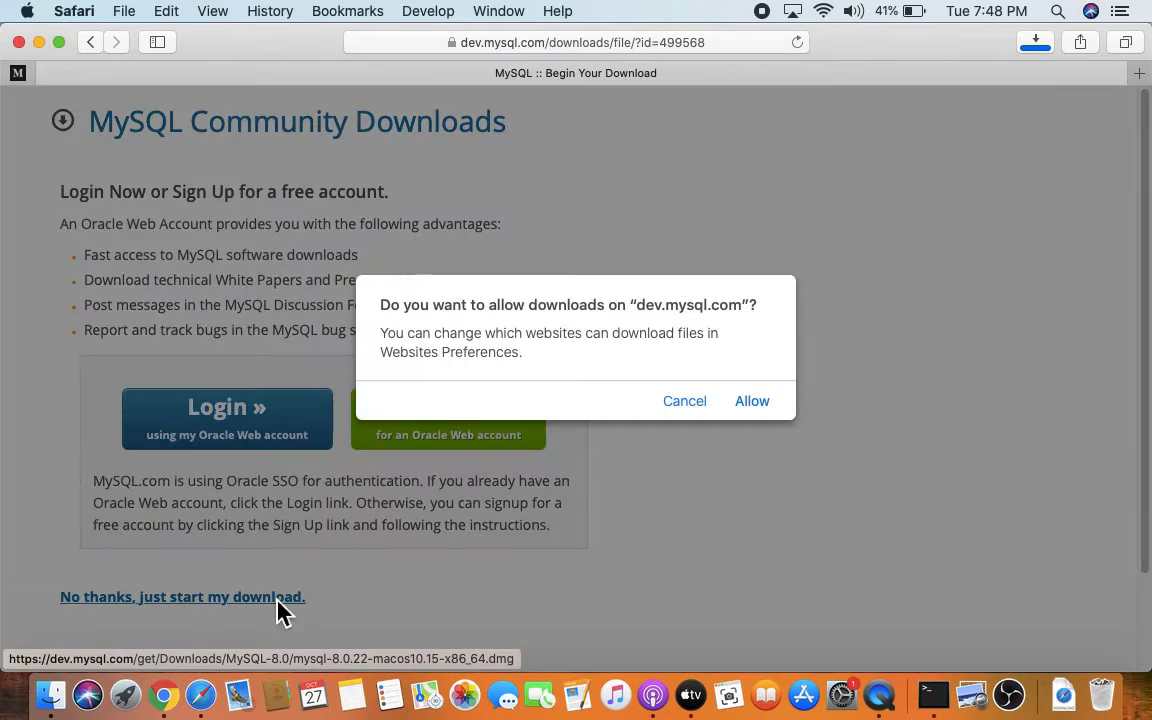
left_click(758, 406)
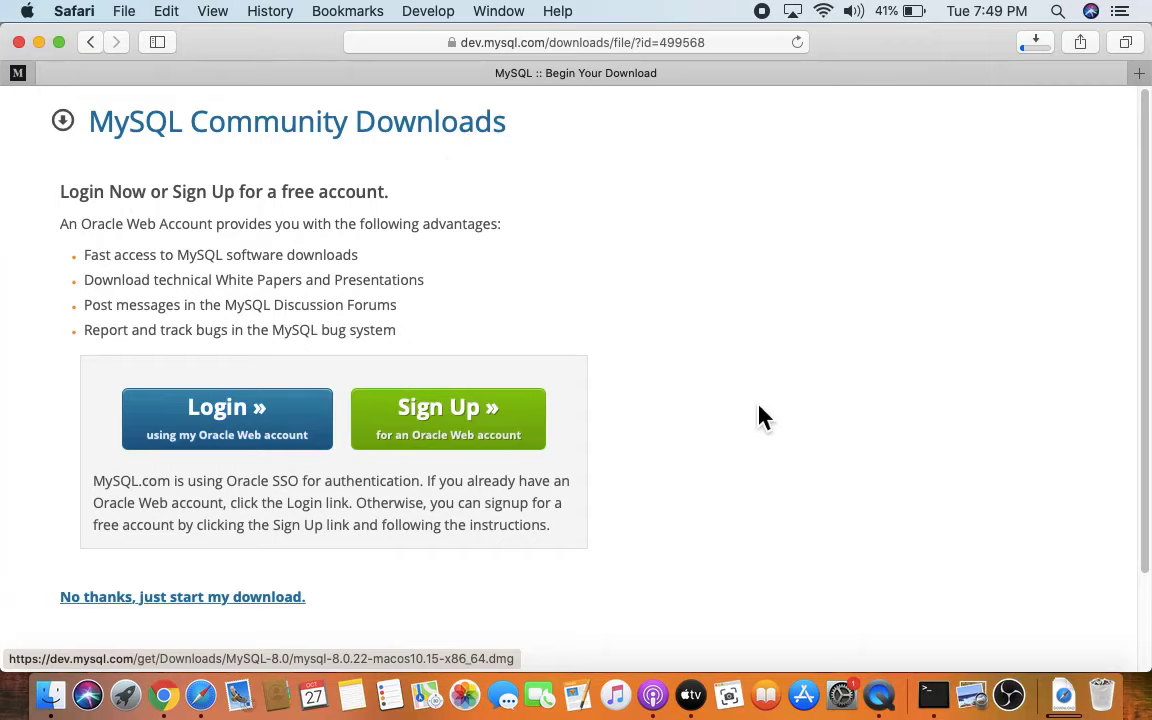
left_click(1037, 45)
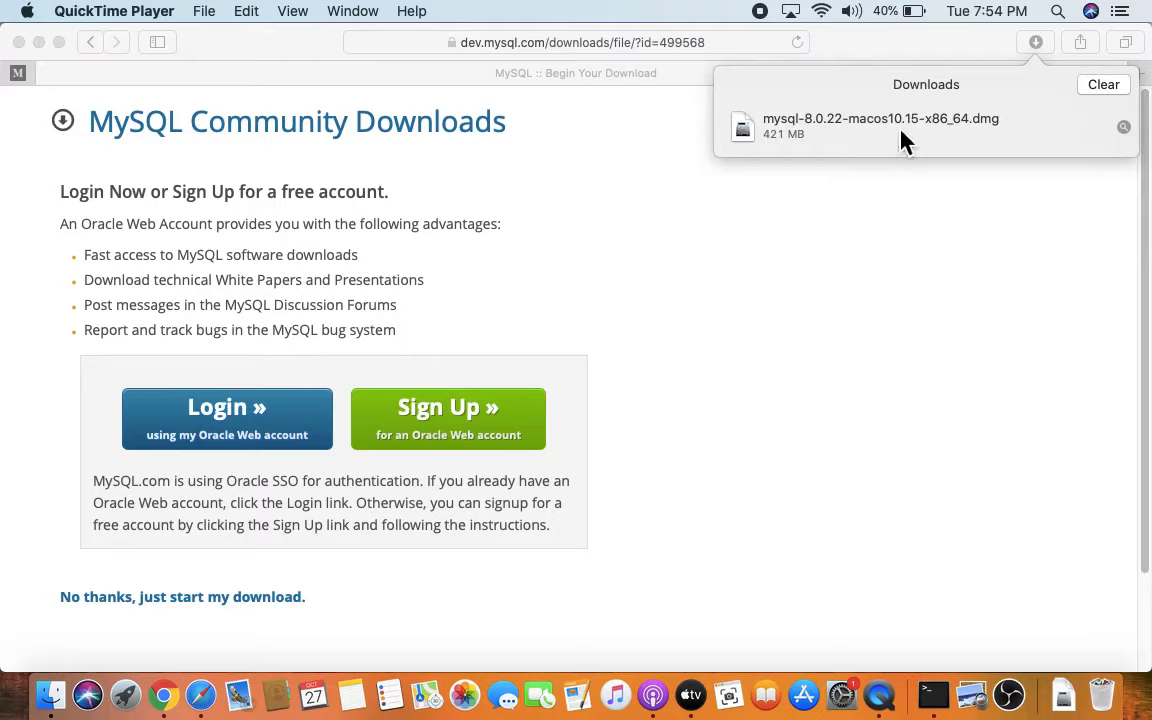
left_click(925, 137)
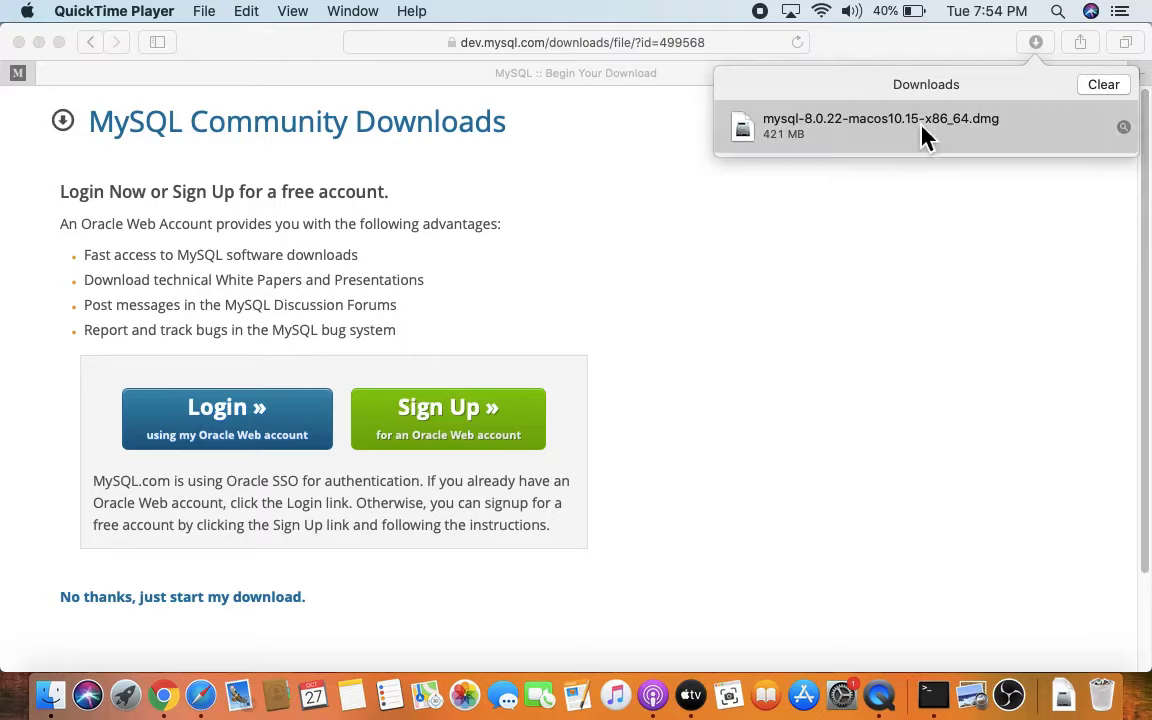
right_click(925, 137)
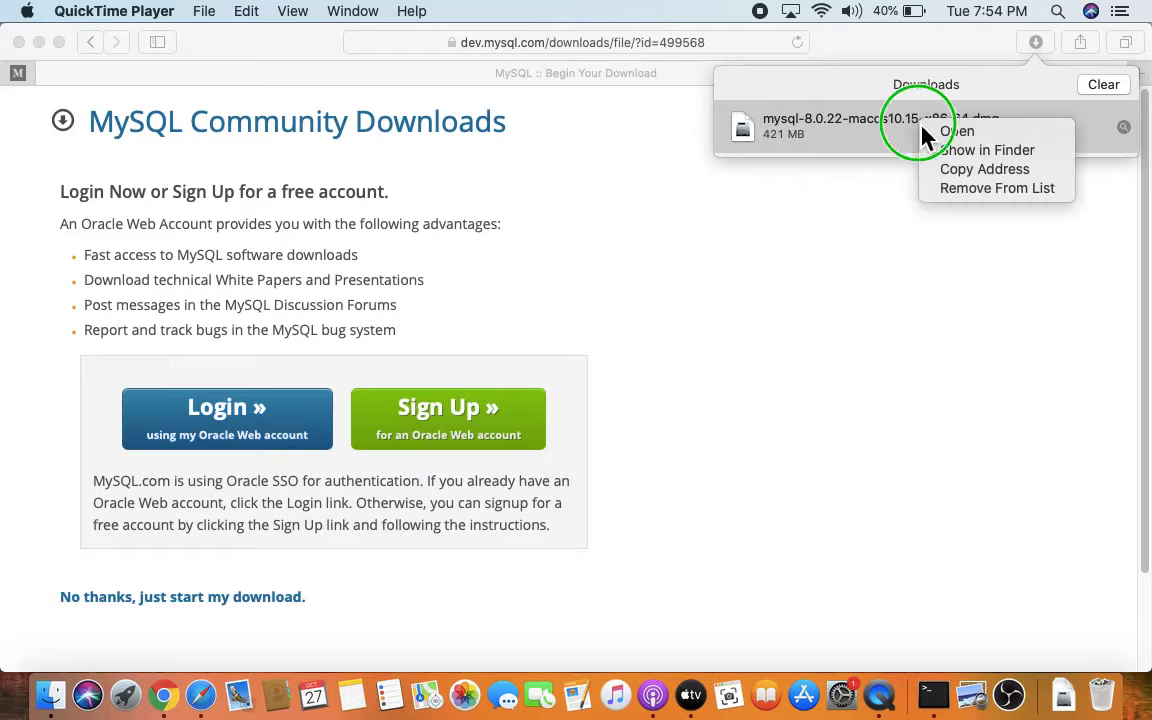
left_click(1016, 132)
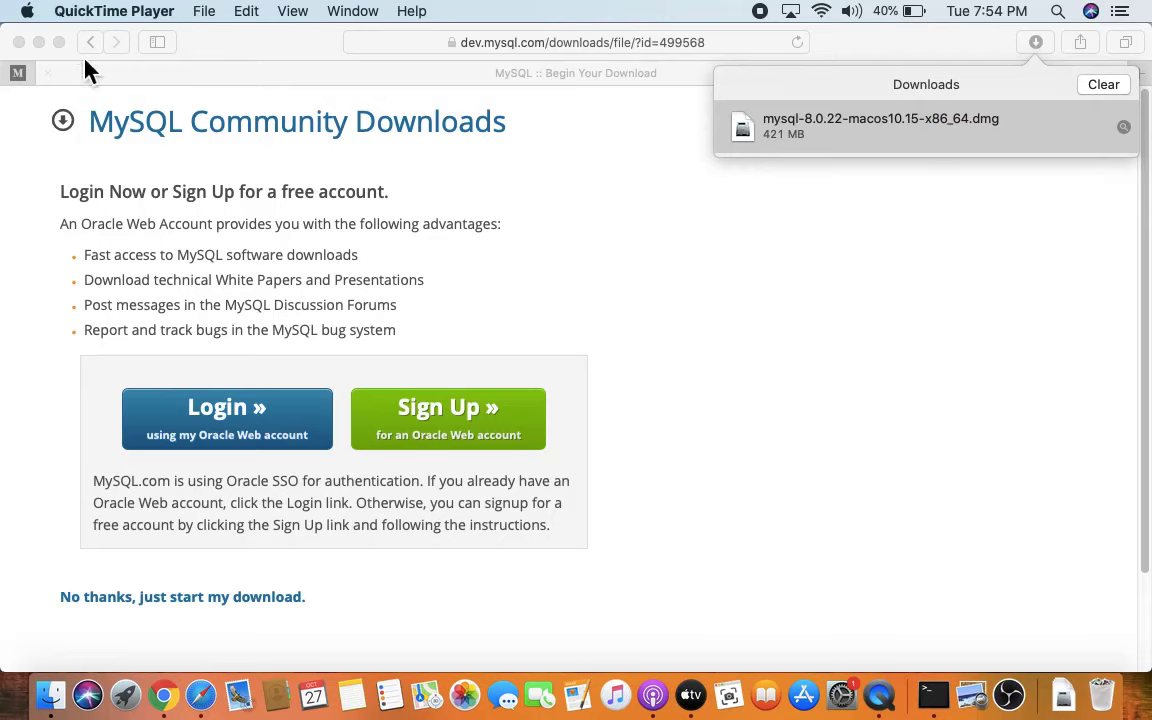
Step: Launch mysql-8.0.22-macos10.15-x86_64.pkg from the mounted disk image and allow it to run
left_click(39, 42)
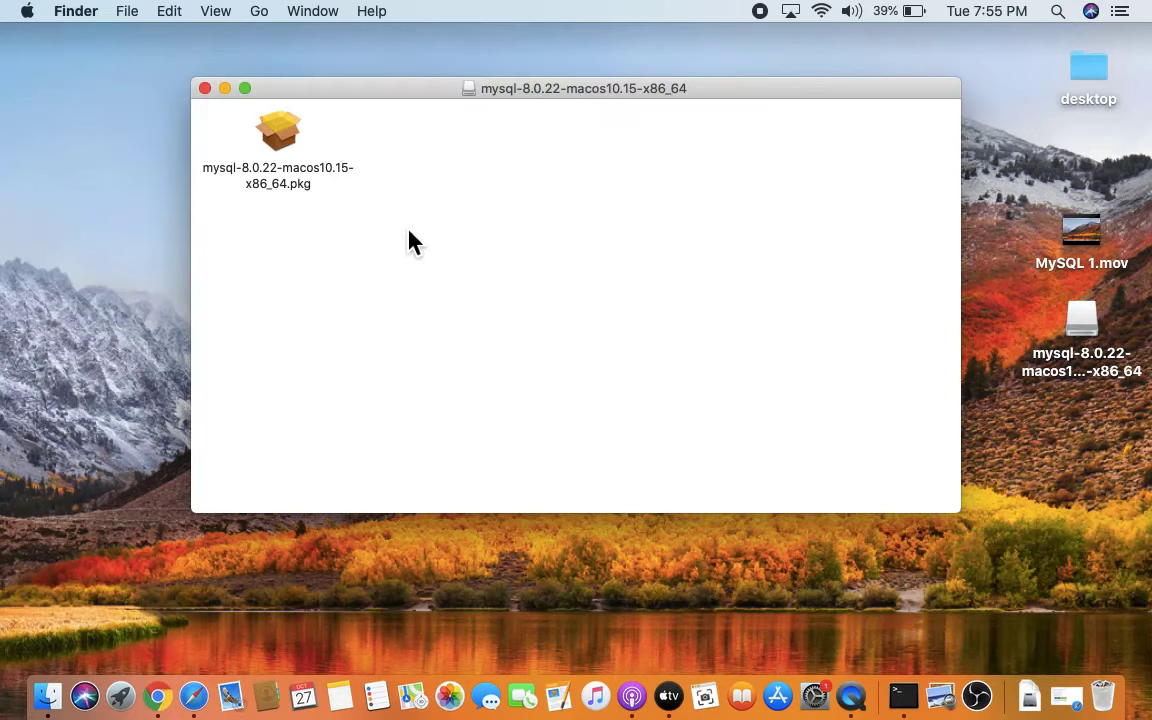
double_click(297, 188)
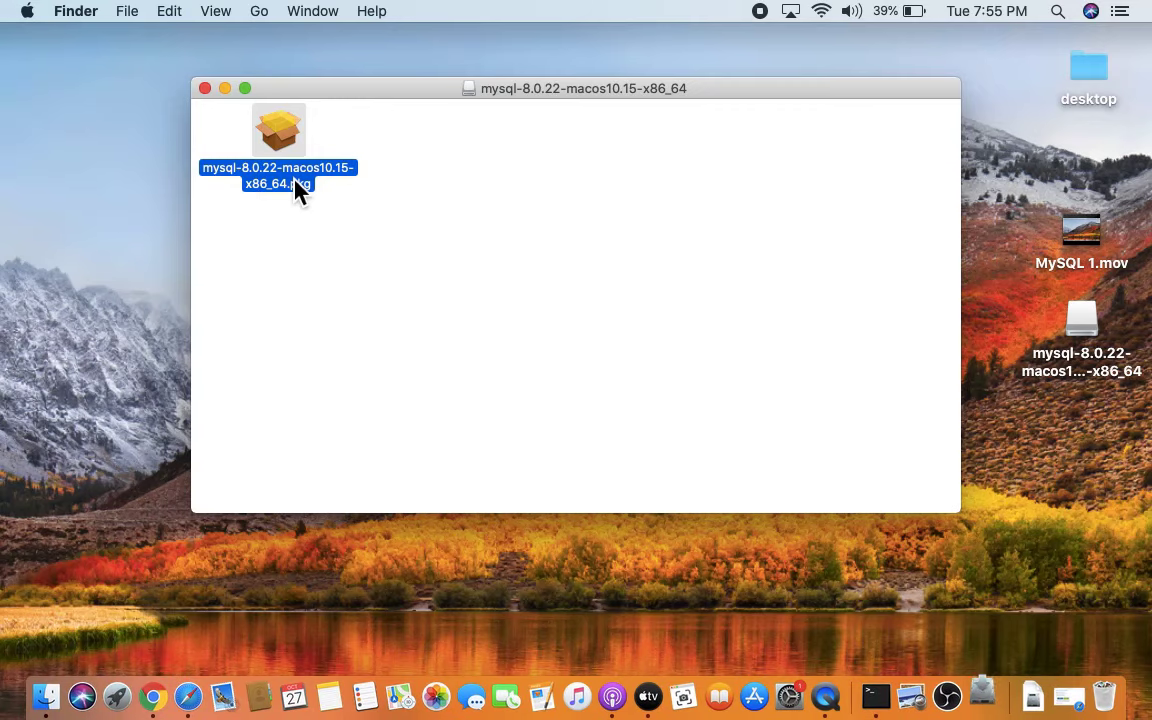
left_click(729, 255)
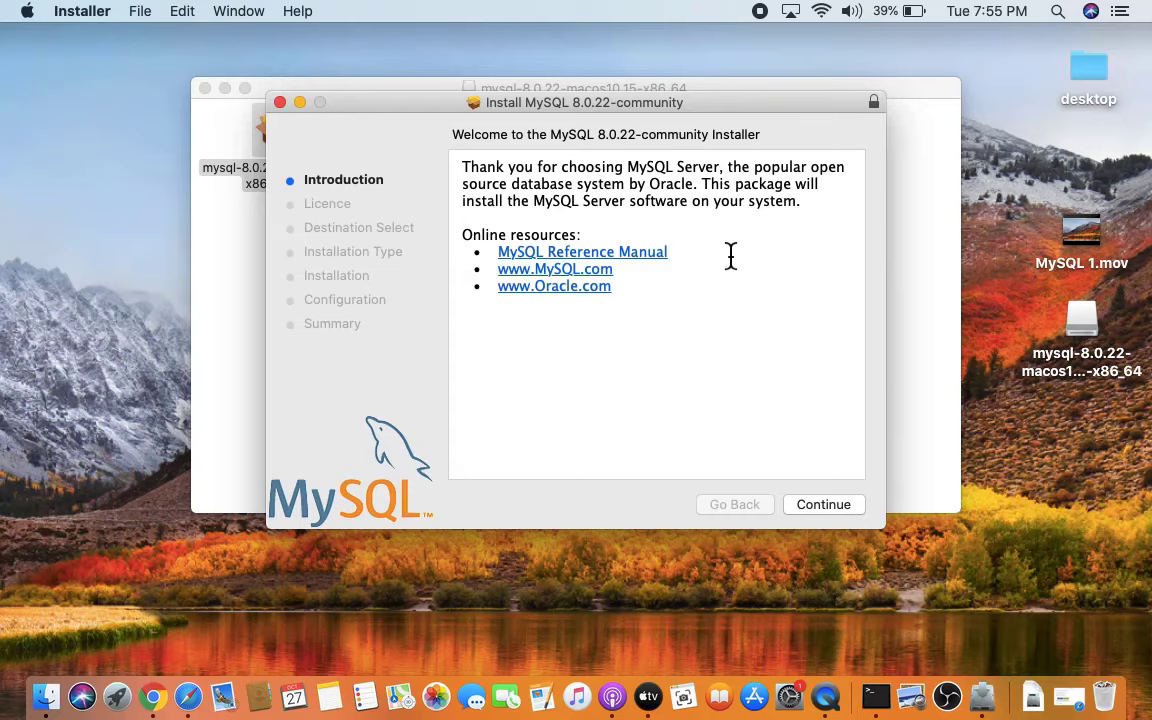
Step: Move past the Introduction and agree to the MySQL software licence
left_click(828, 513)
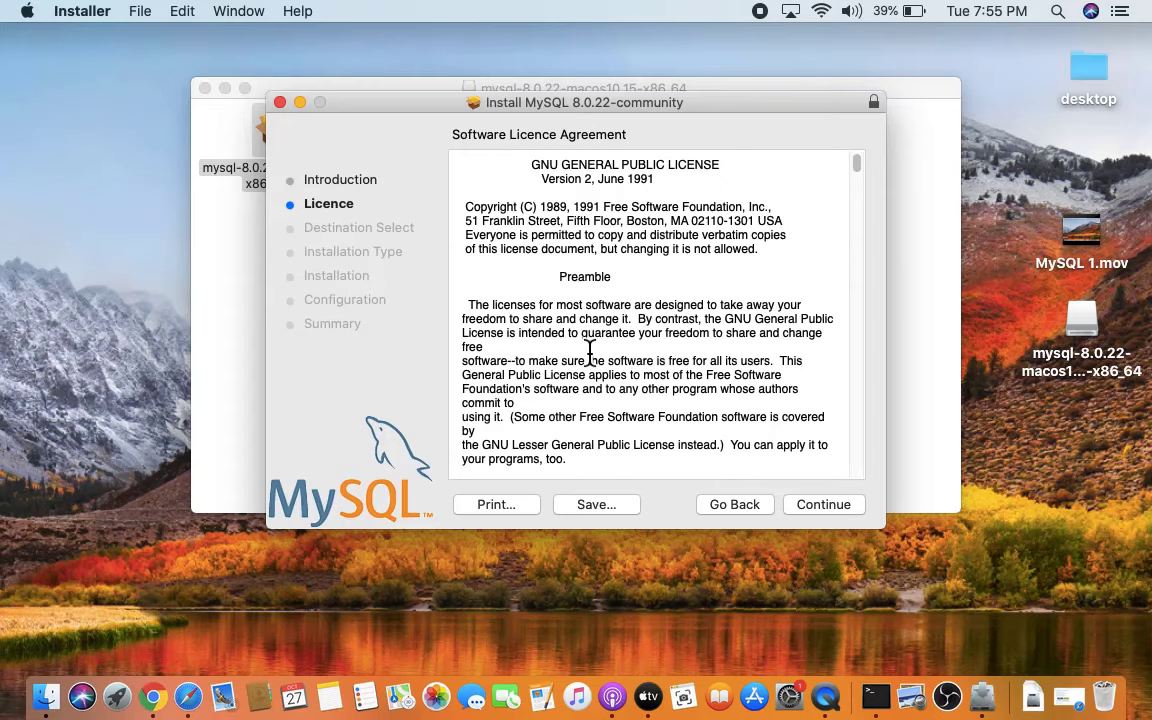
left_click(816, 509)
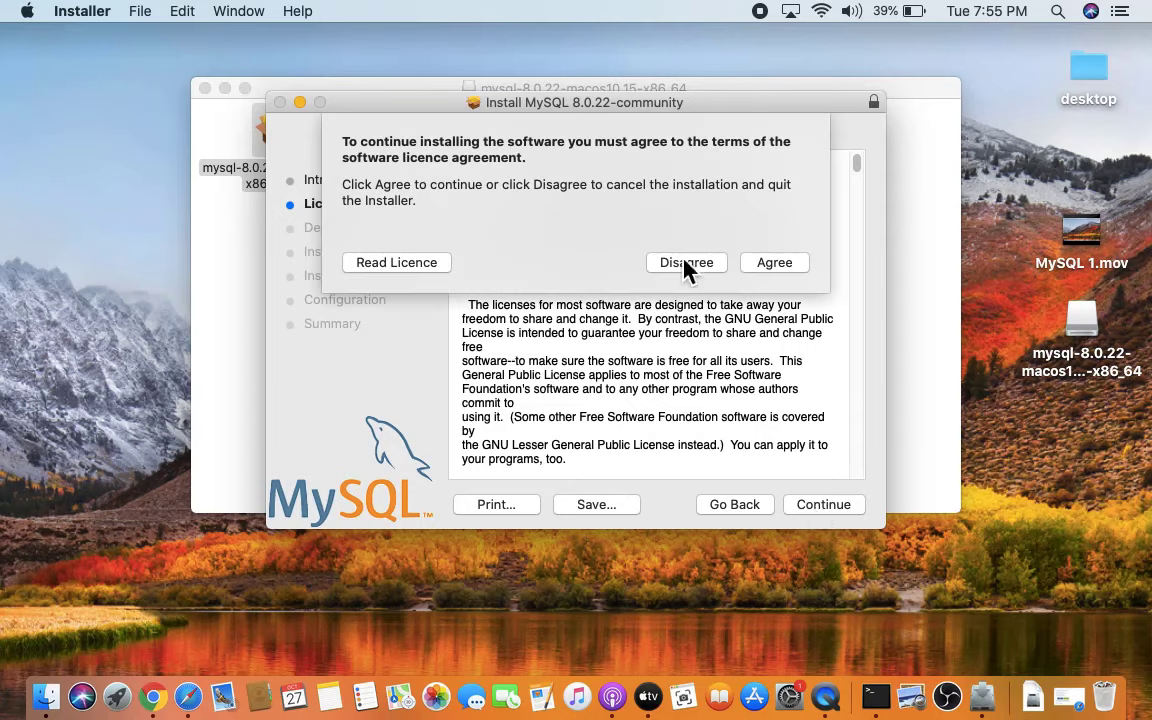
left_click(785, 264)
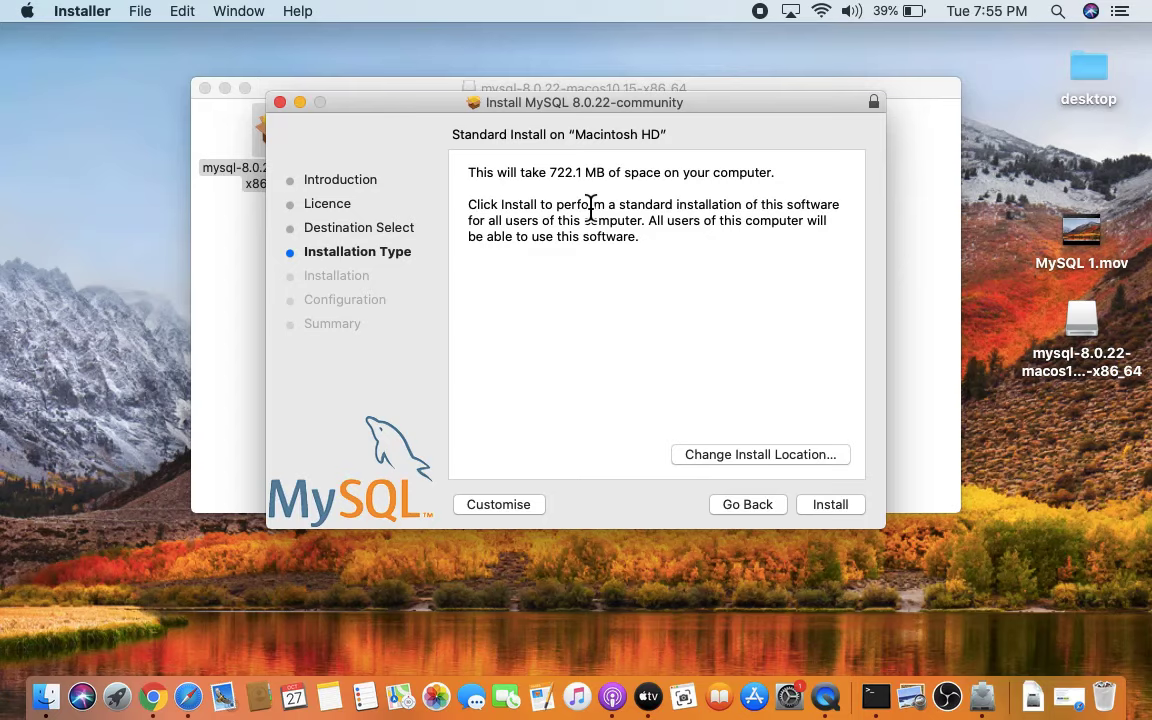
Step: Install the MySQL 8.0.22 packages, authorising with the admin password
left_click_drag(886, 437, 889, 437)
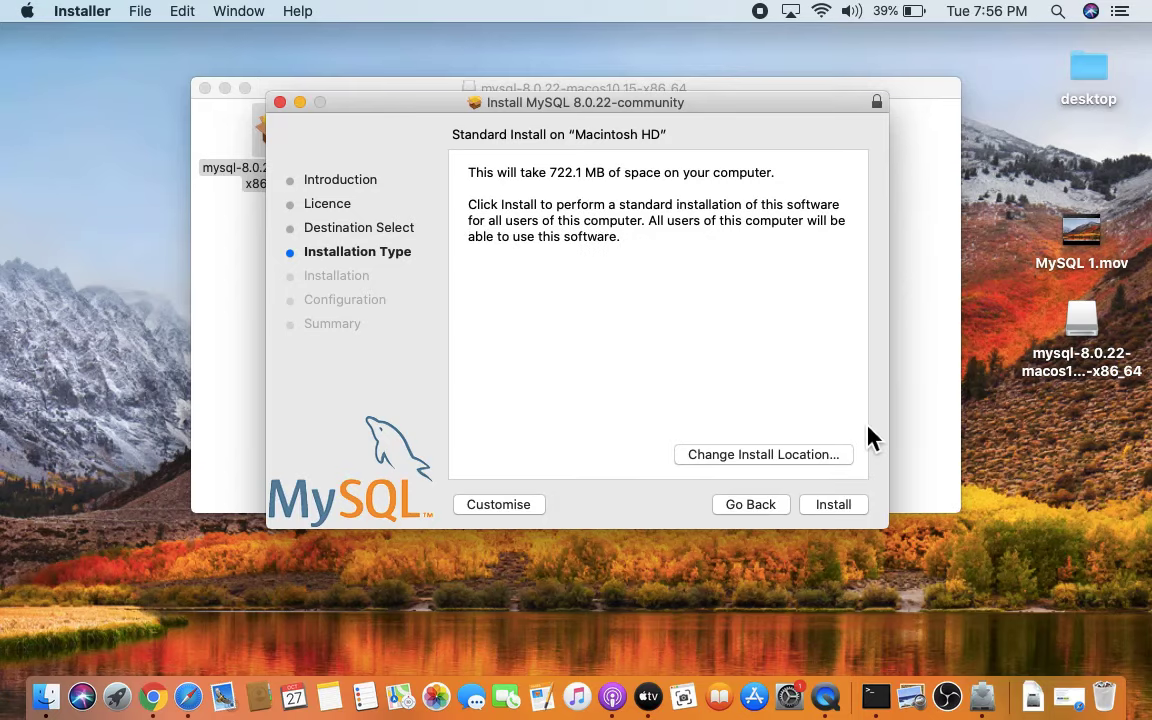
left_click(535, 510)
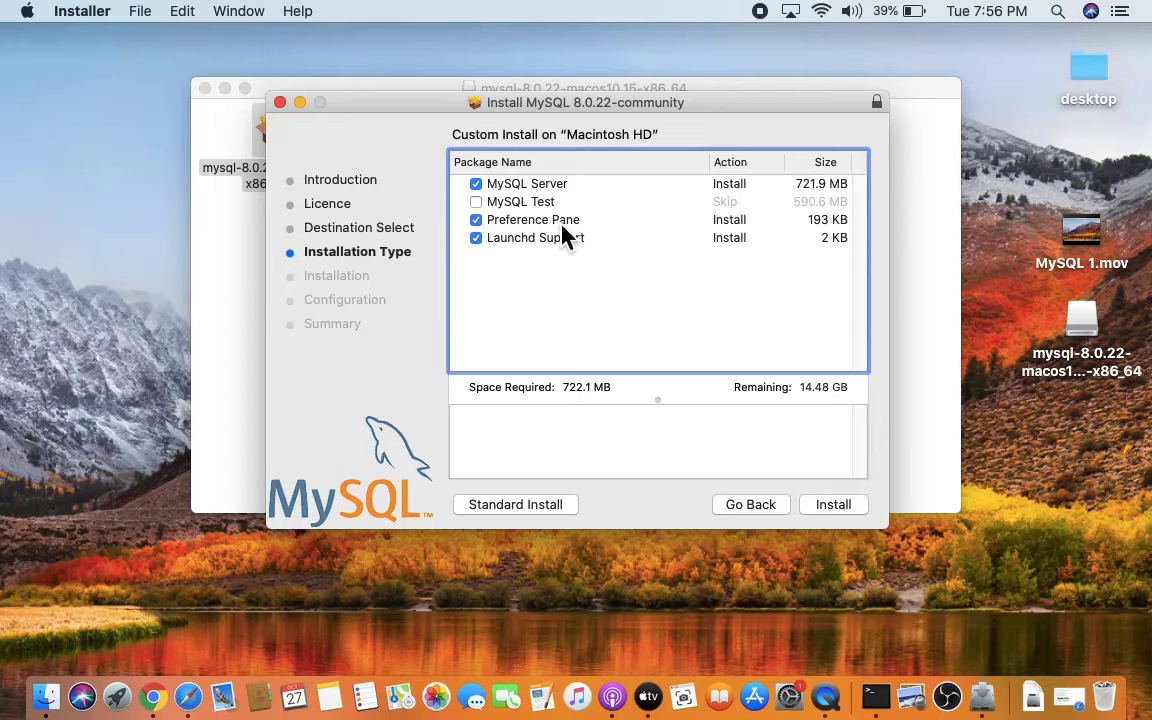
left_click(859, 506)
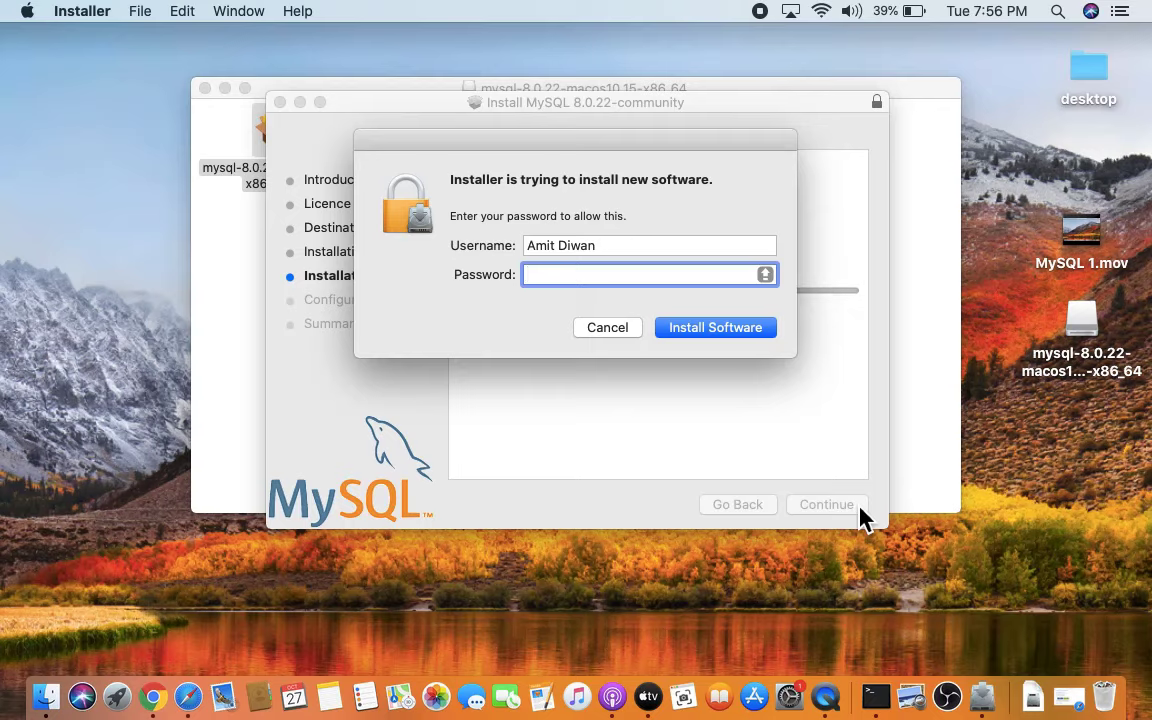
type("aaaaaaaaaaaaaaa")
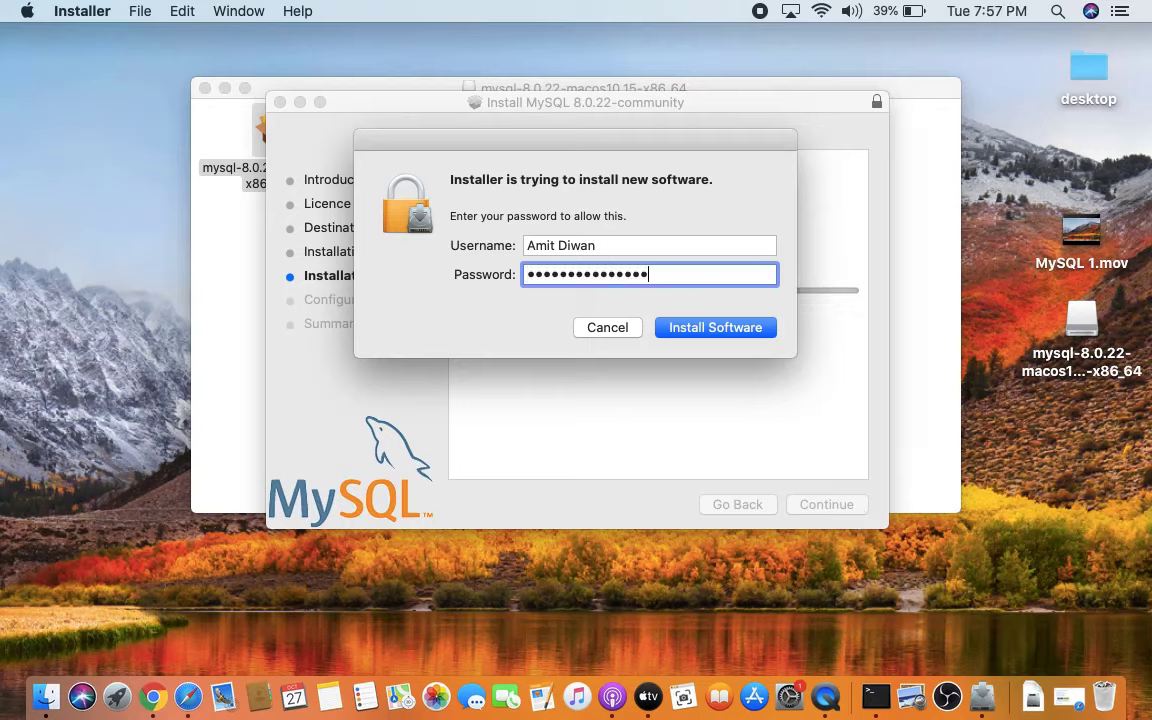
left_click(771, 334)
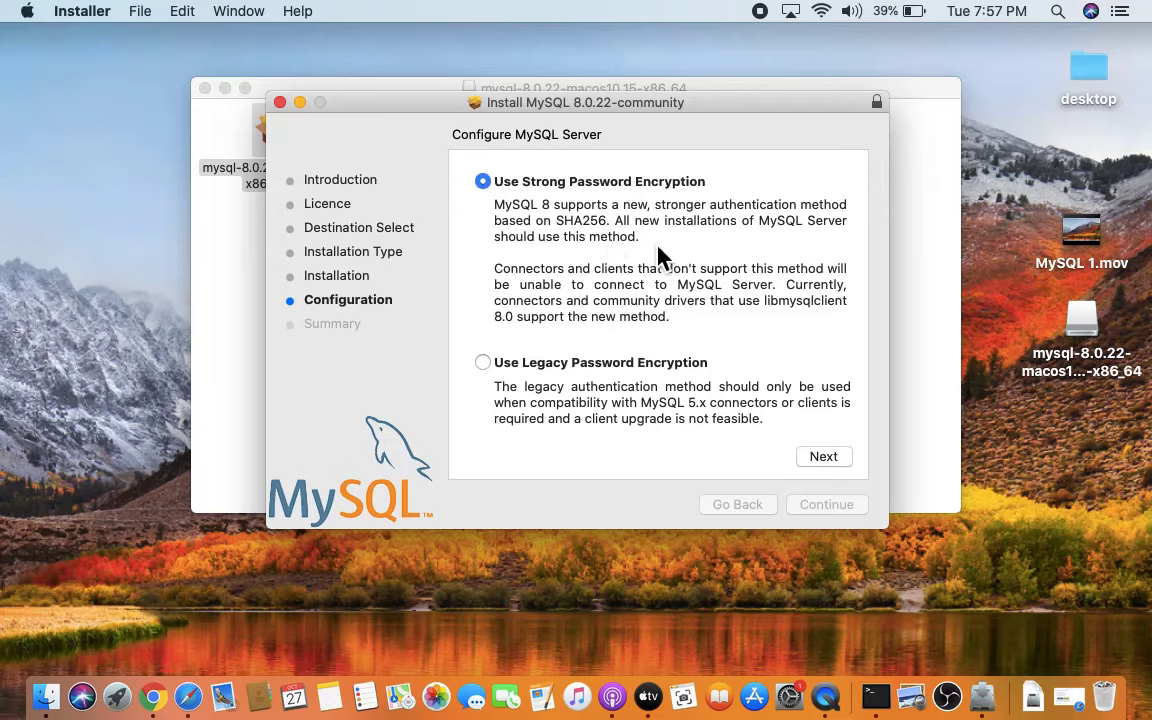
Step: Keep strong password encryption, enter a root password, and finish the server configuration
left_click(826, 460)
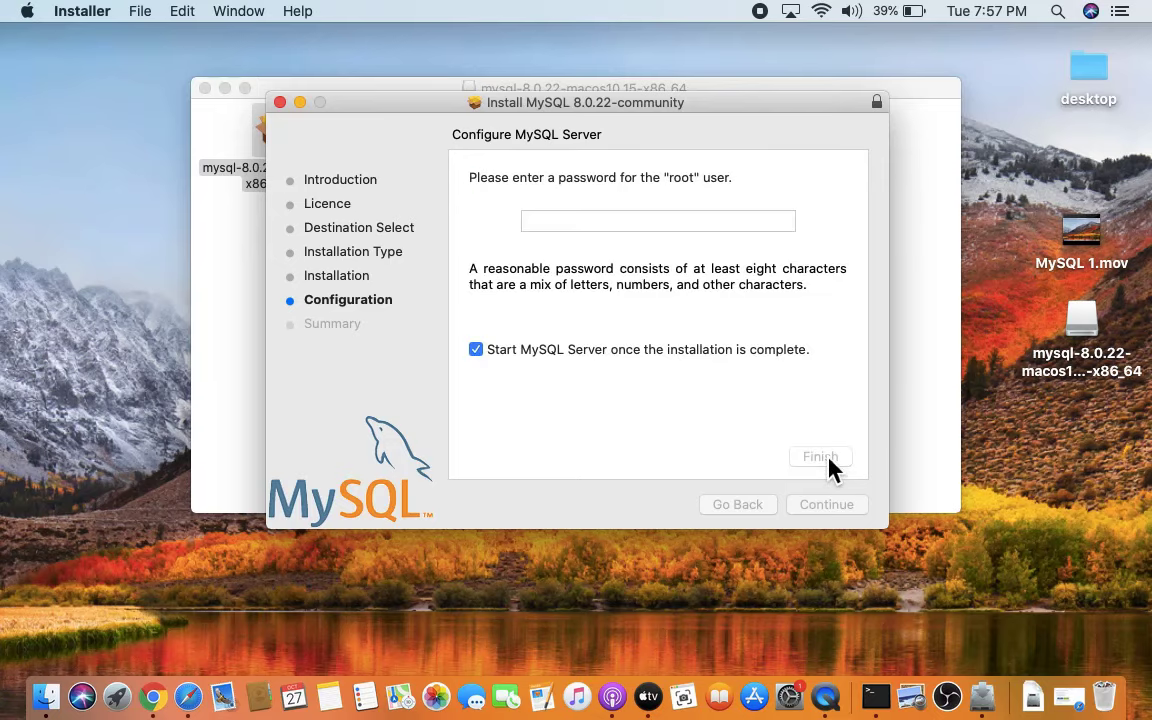
left_click(669, 224)
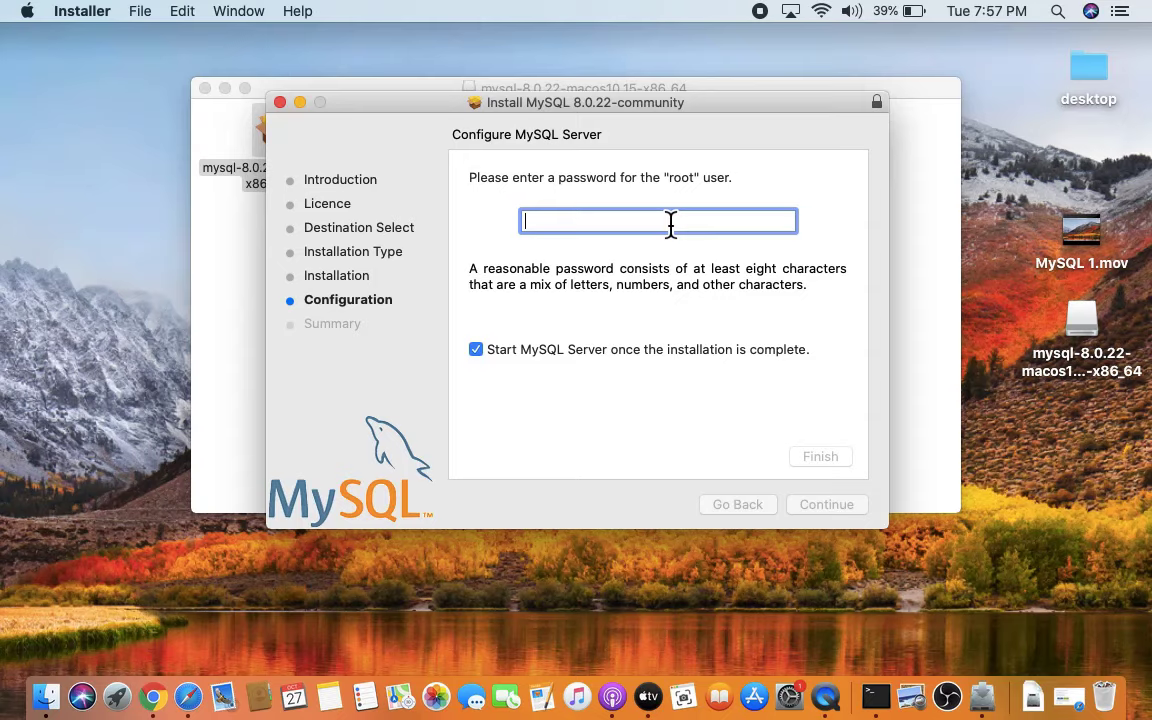
type("•••••••••••")
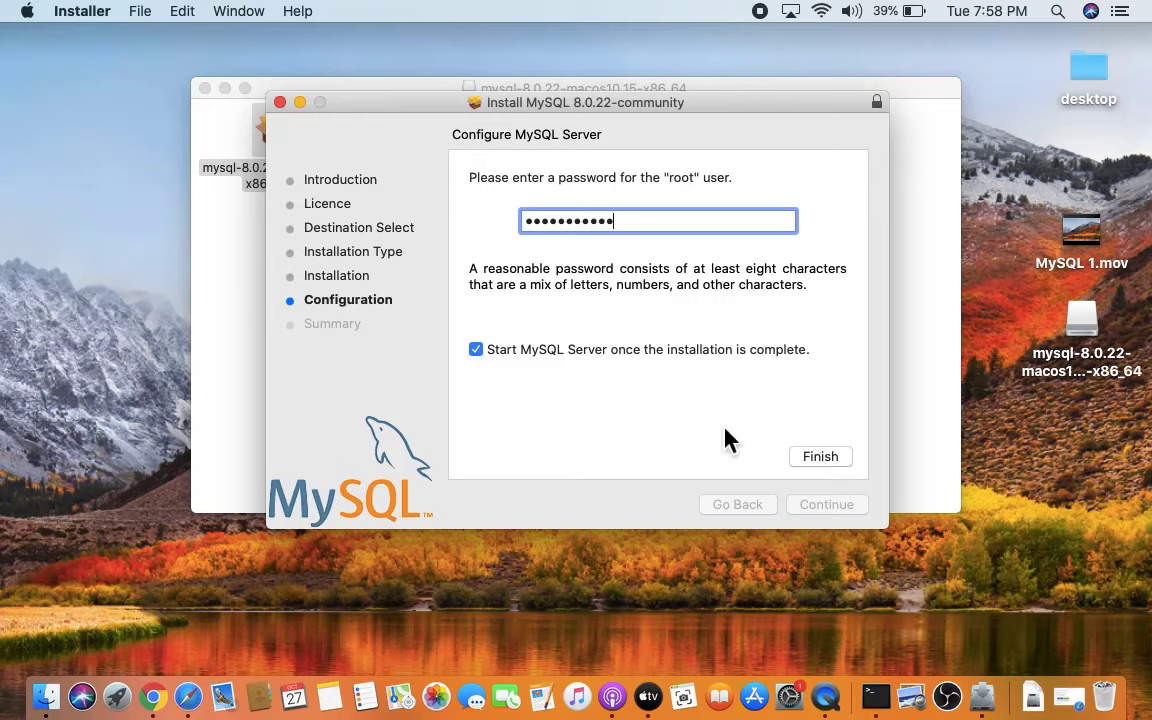
left_click(845, 462)
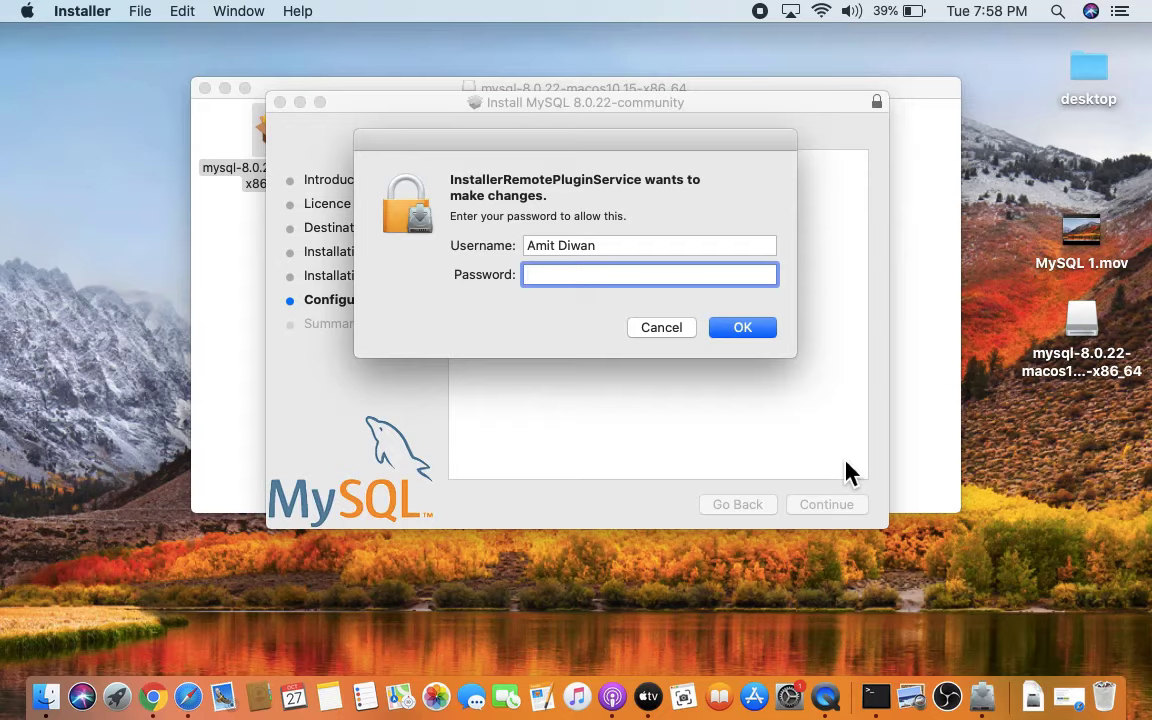
Step: Authorise initial database setup with the admin password and move the installer package to the Bin
type("•••••••••••••••")
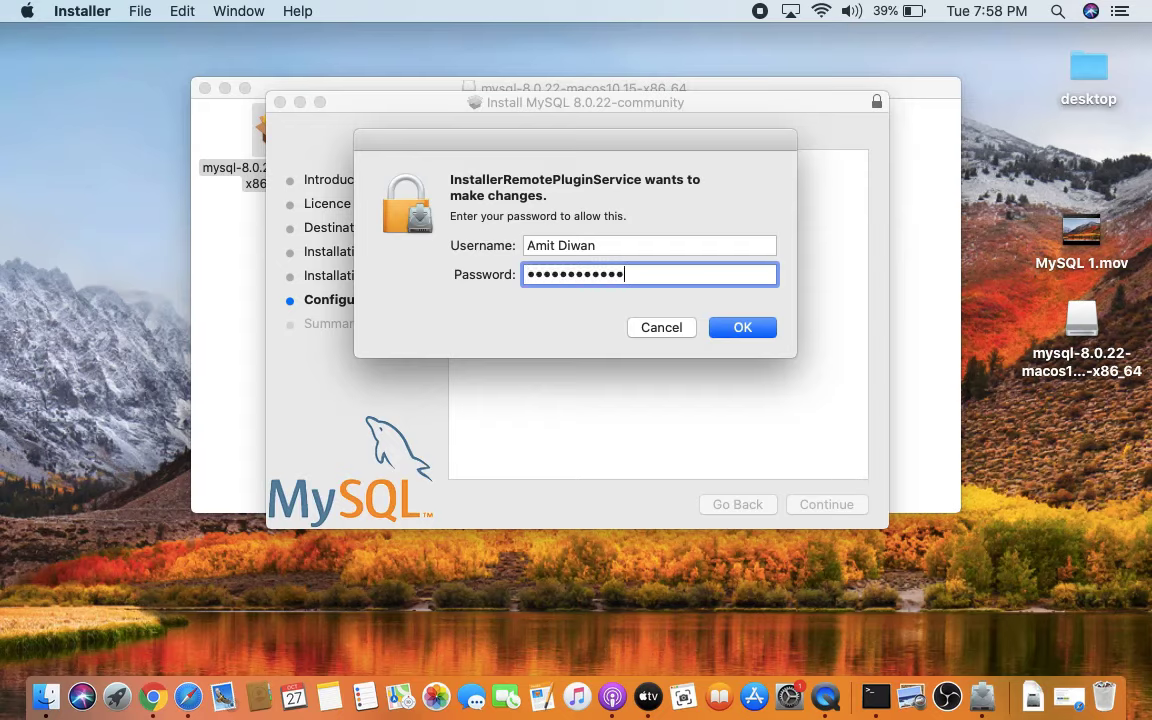
left_click(761, 327)
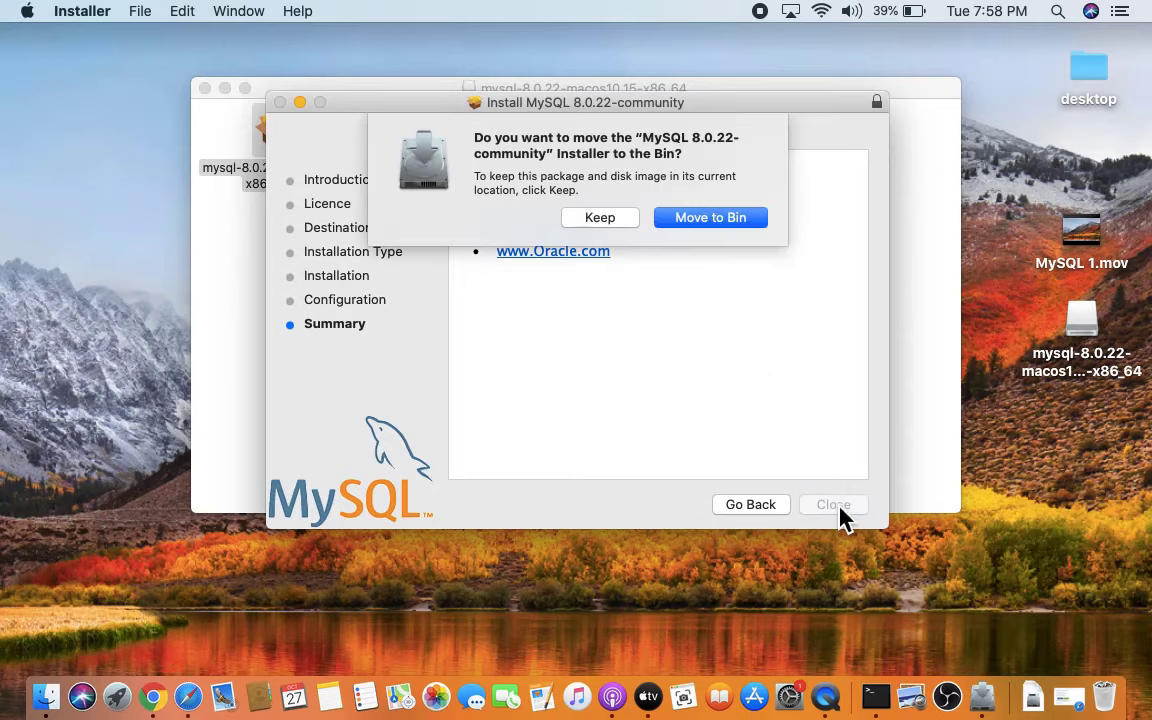
left_click(757, 222)
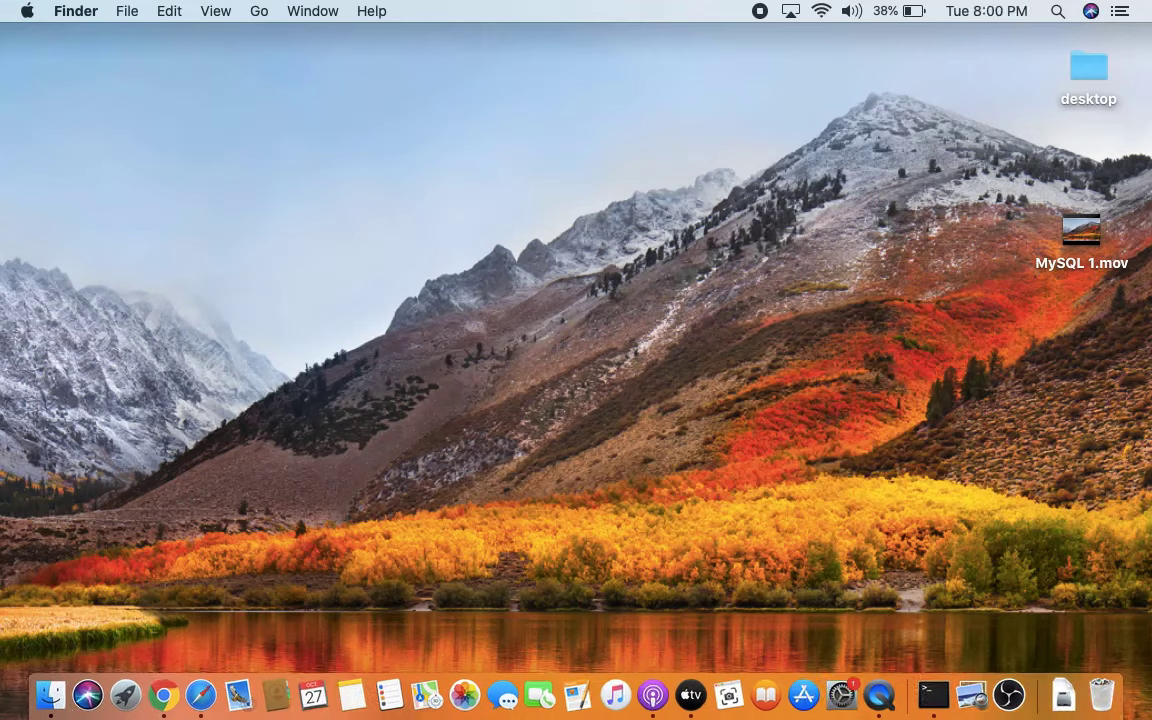
left_click(26, 12)
left_click(138, 76)
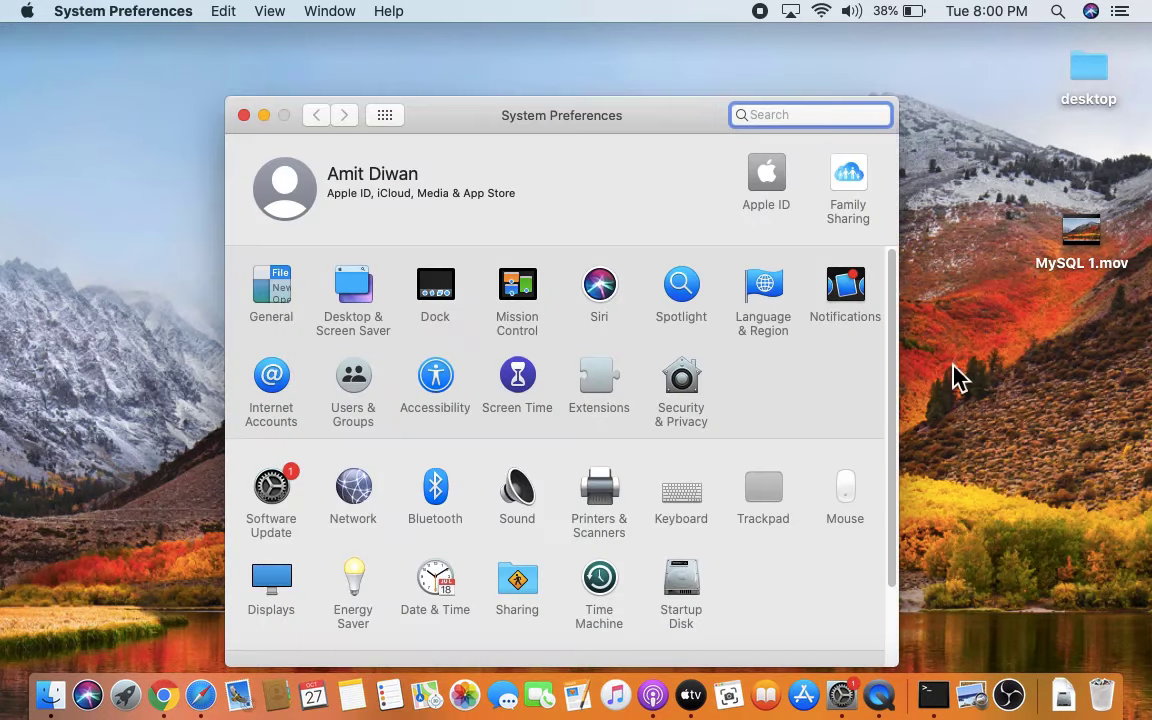
left_click_drag(891, 415, 900, 535)
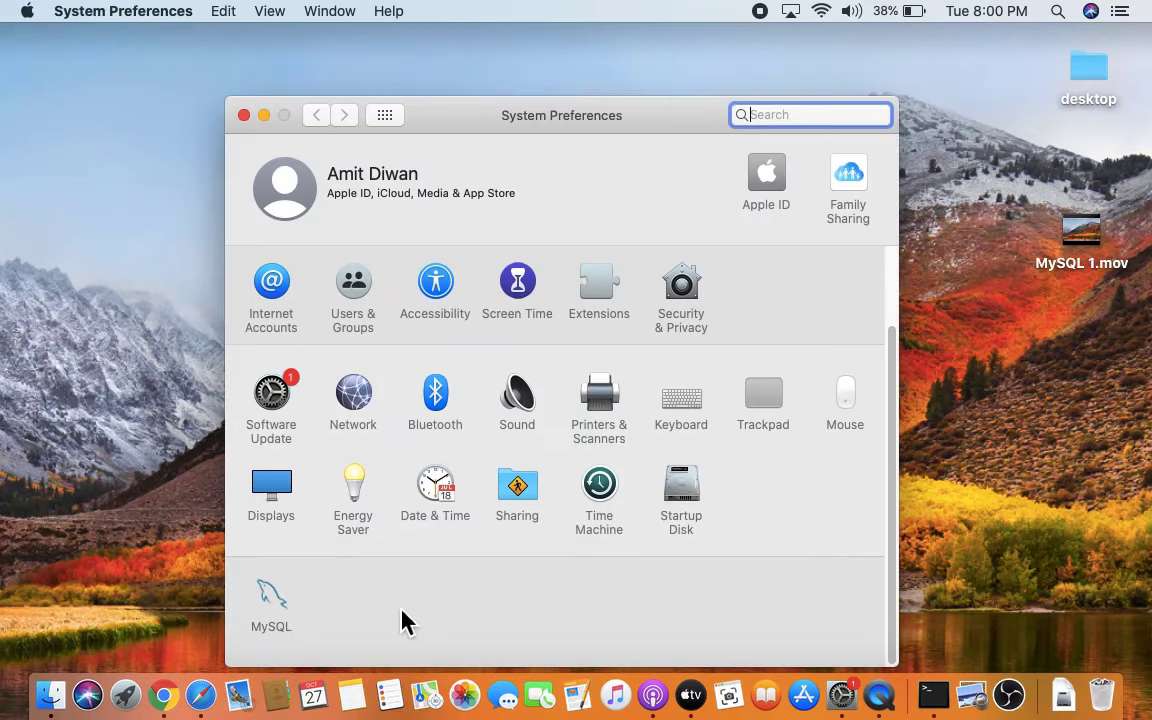
left_click(280, 625)
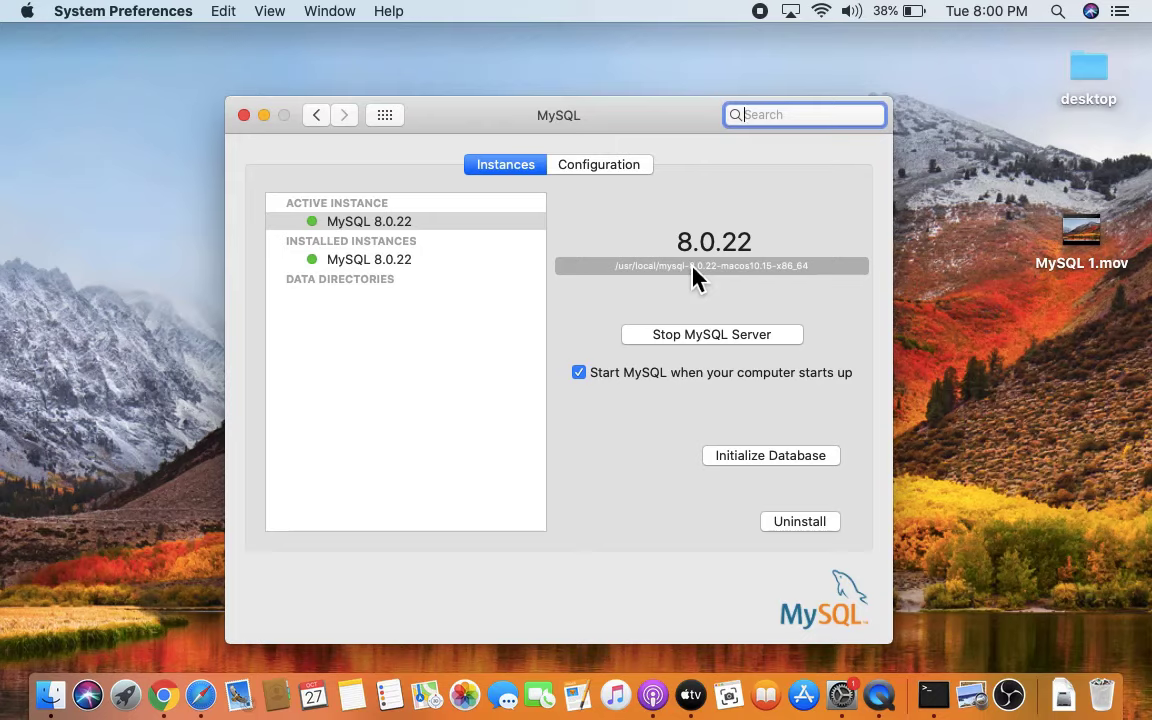
left_click(245, 116)
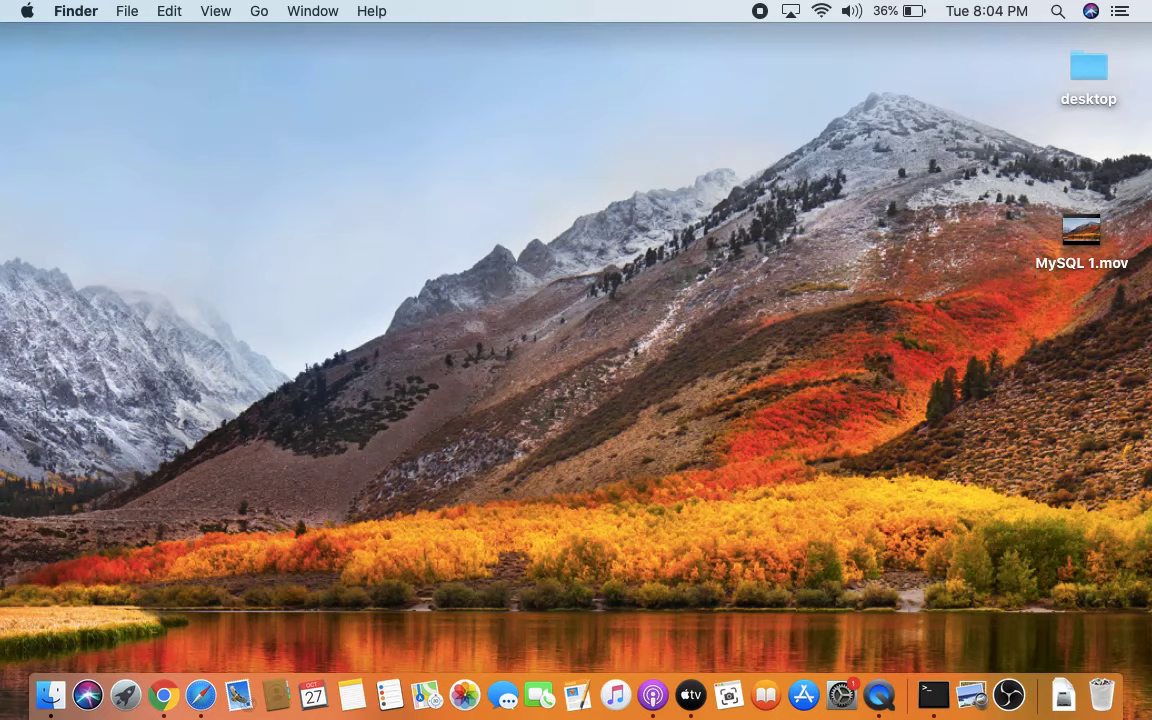
Step: Open the /usr/local/mysql-8.0.22/bin folder in Finder via a Spotlight search for /usr
left_click(1060, 14)
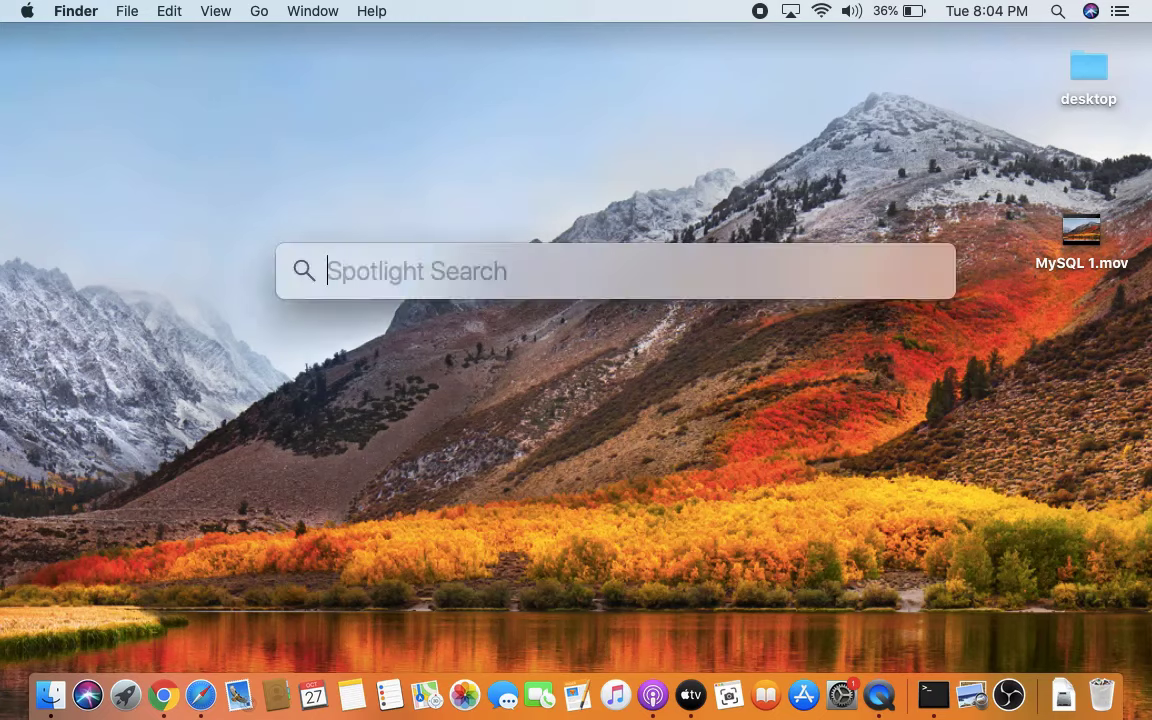
type("/")
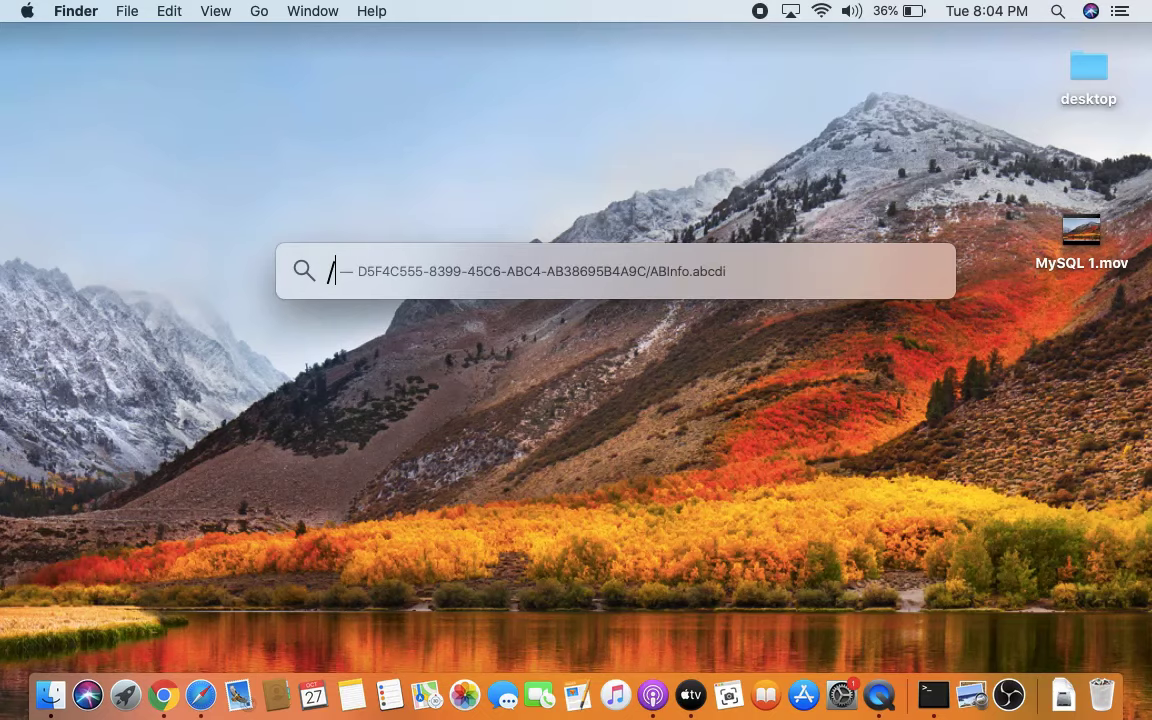
type("usr")
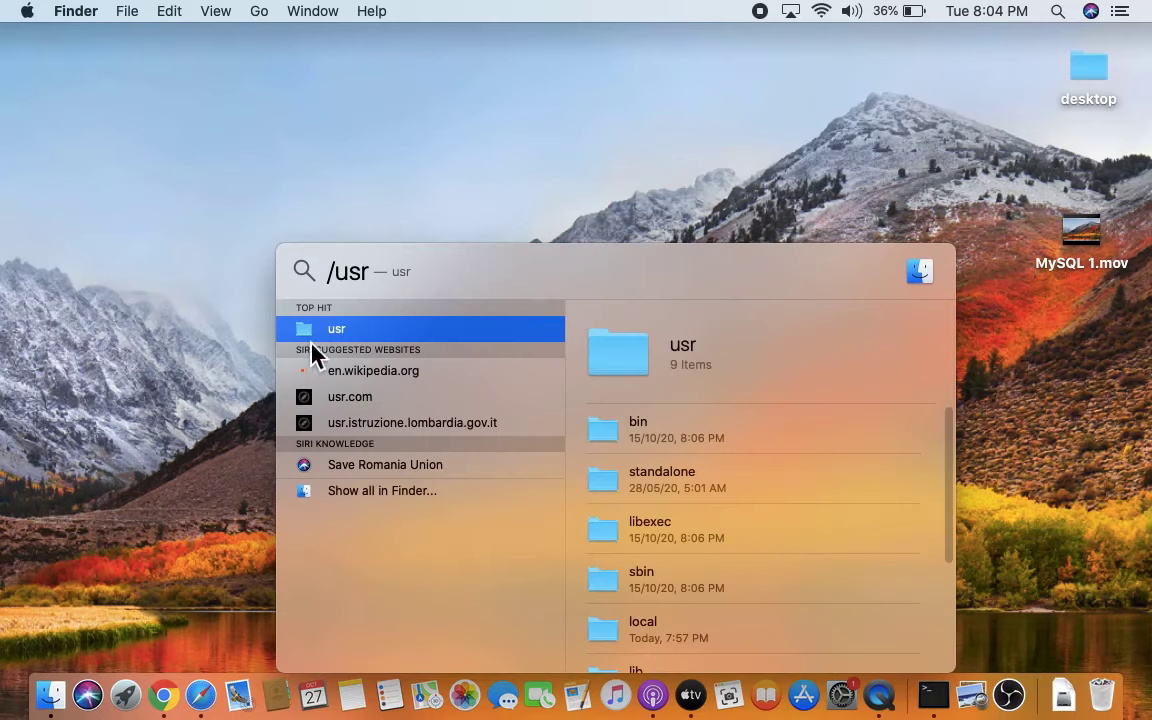
key("super+a")
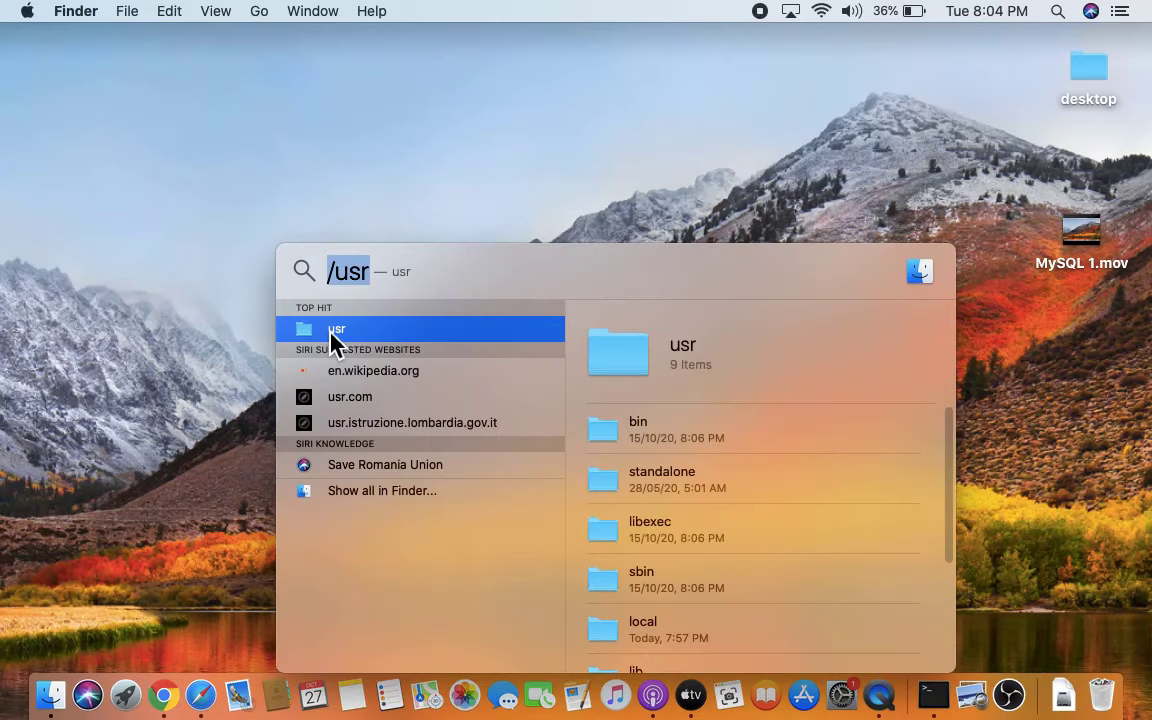
double_click(335, 333)
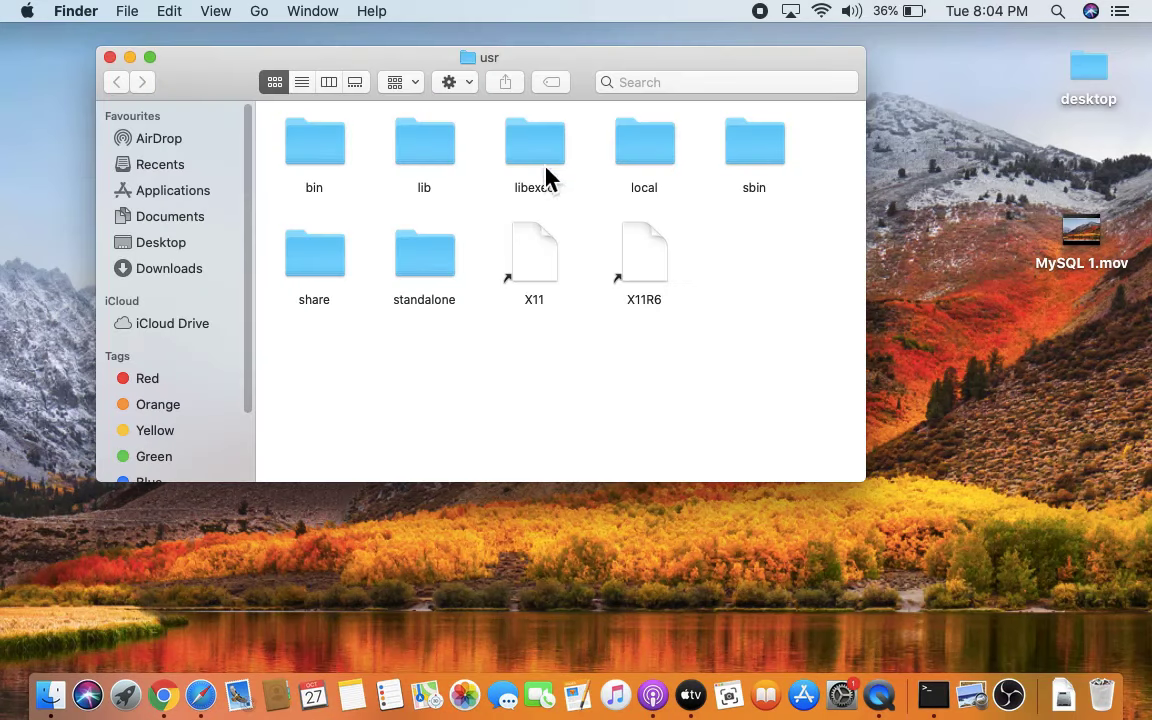
double_click(658, 159)
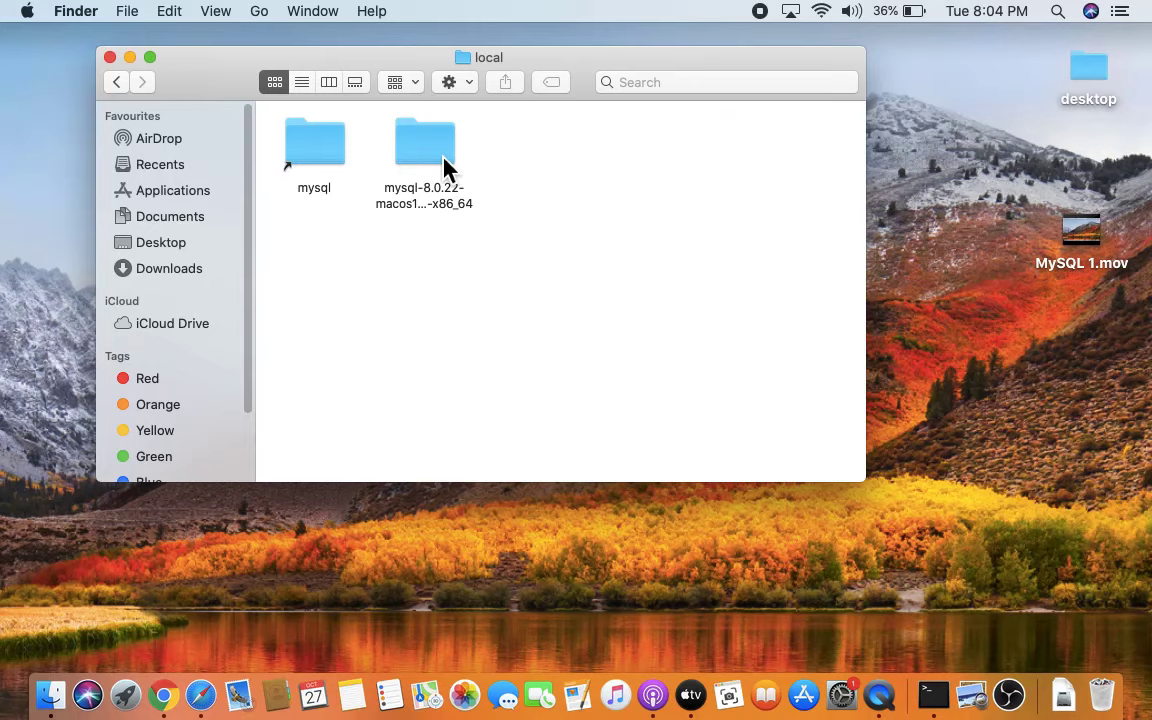
double_click(444, 167)
double_click(334, 160)
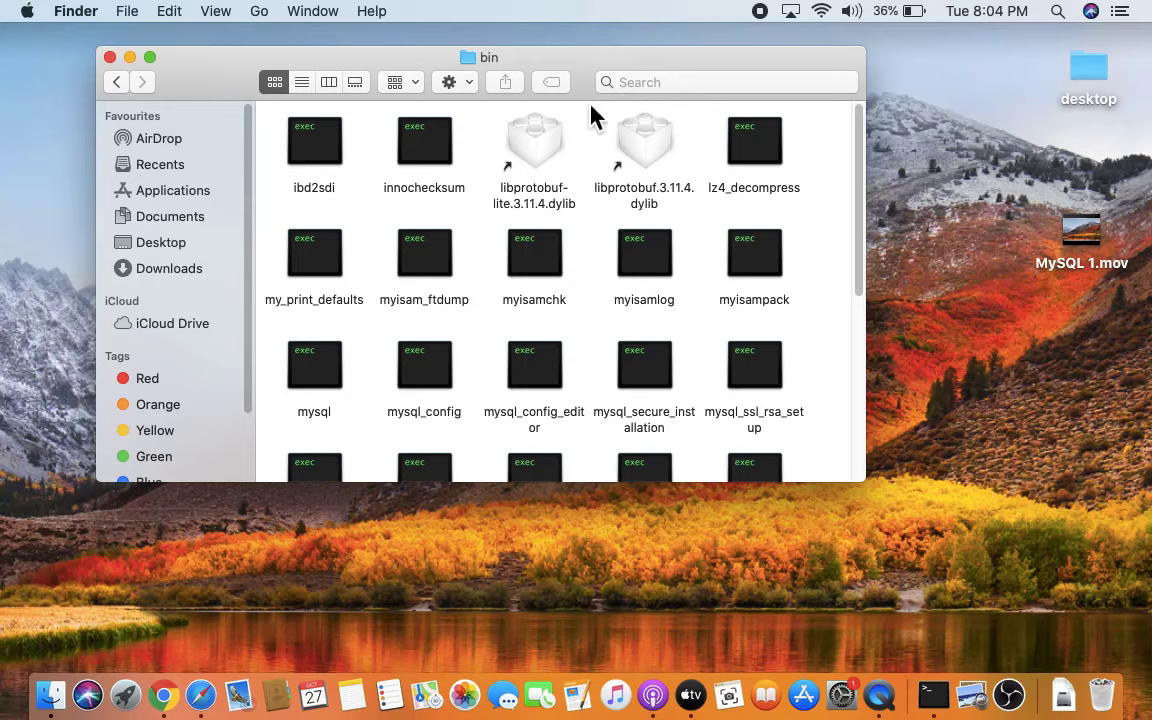
Step: Copy the bin folder's path with Copy "bin" as Pathname and close the window
left_click(475, 87)
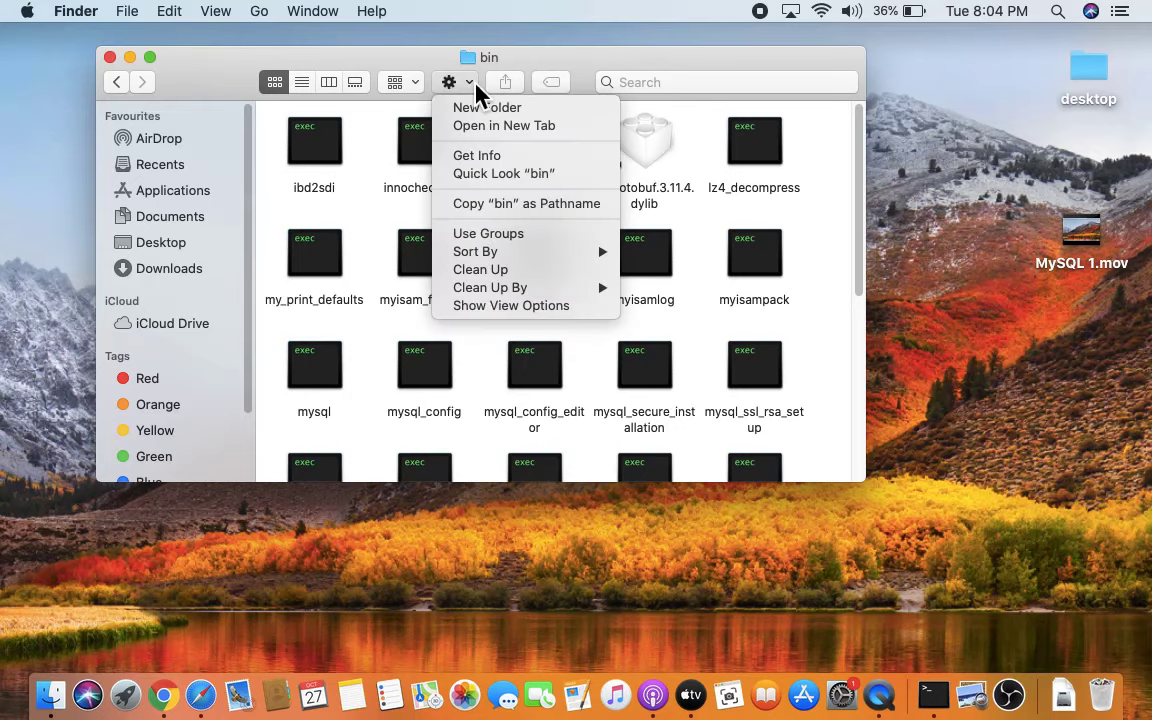
left_click(555, 204)
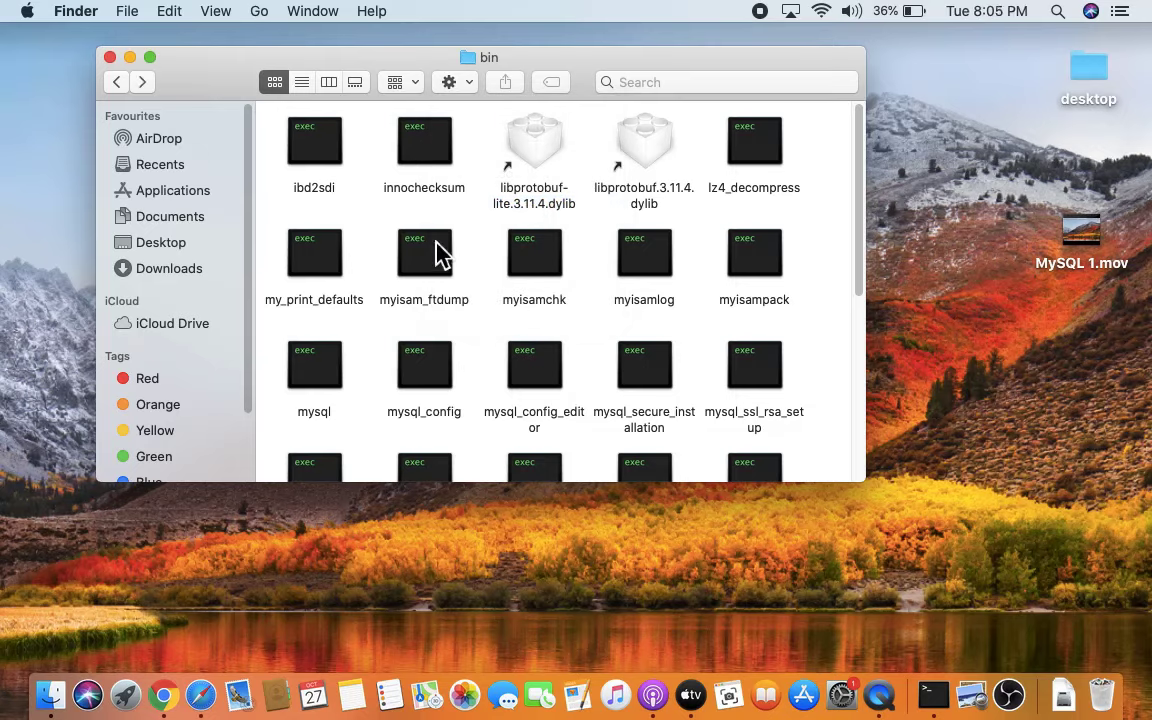
left_click(110, 57)
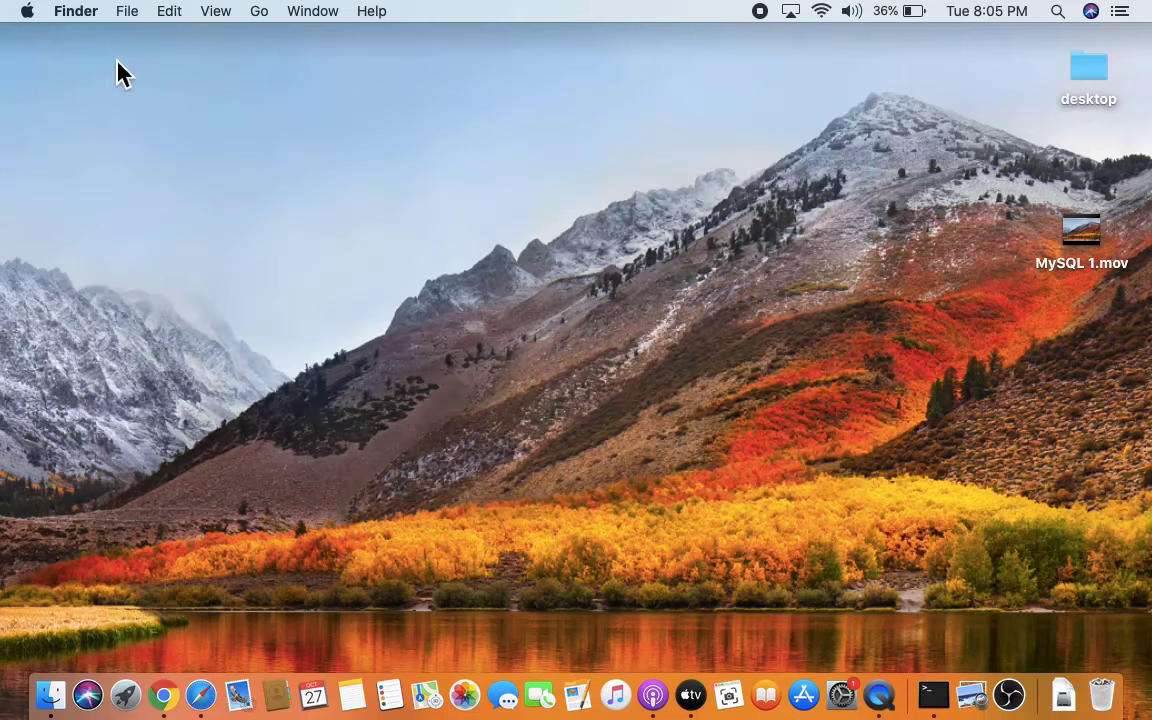
Step: Launch Terminal from a Spotlight search for terminal
left_click(1057, 11)
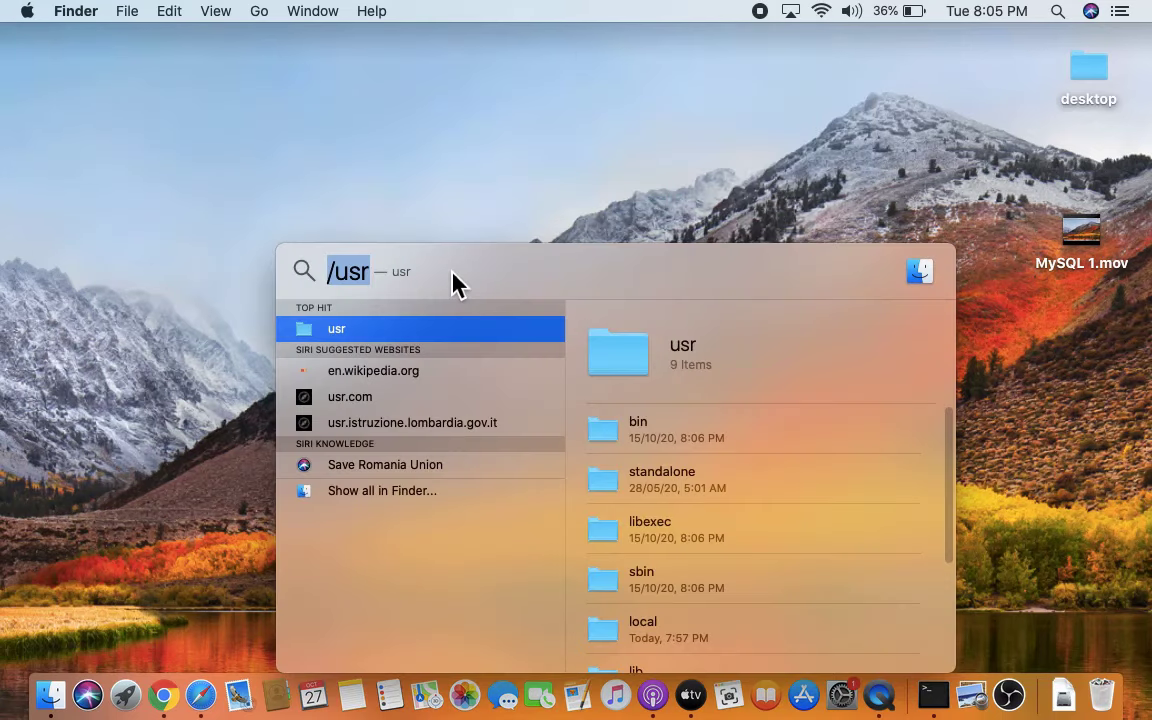
type("terminal")
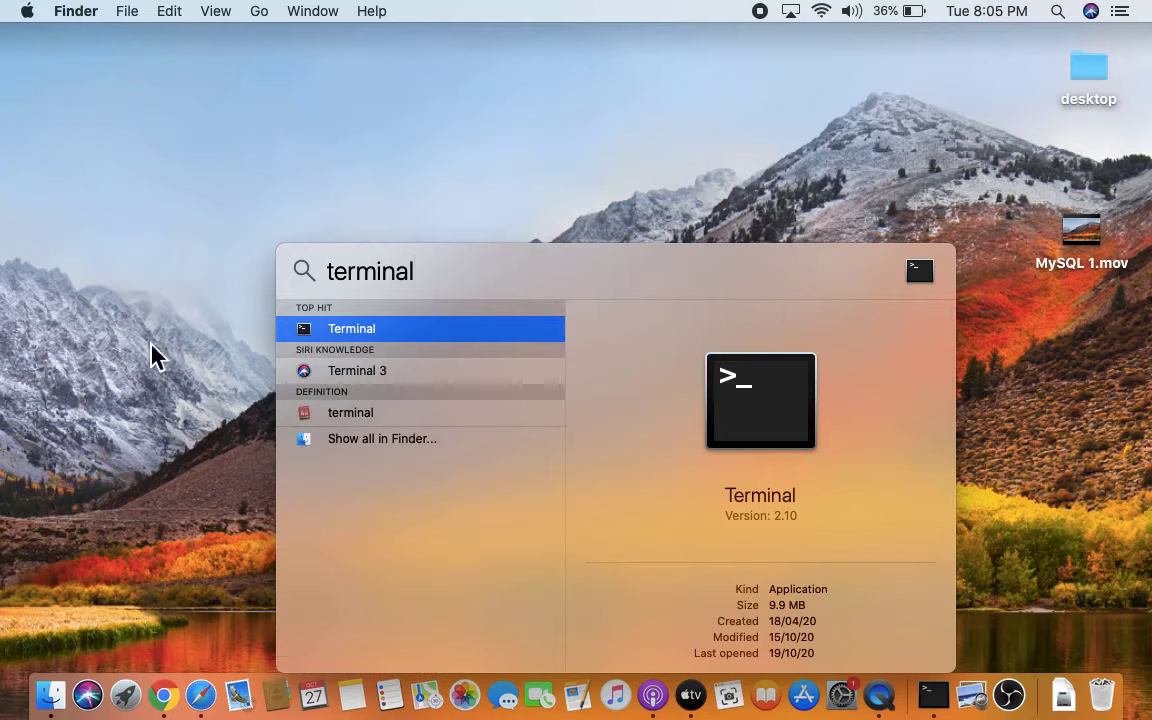
left_click(317, 332)
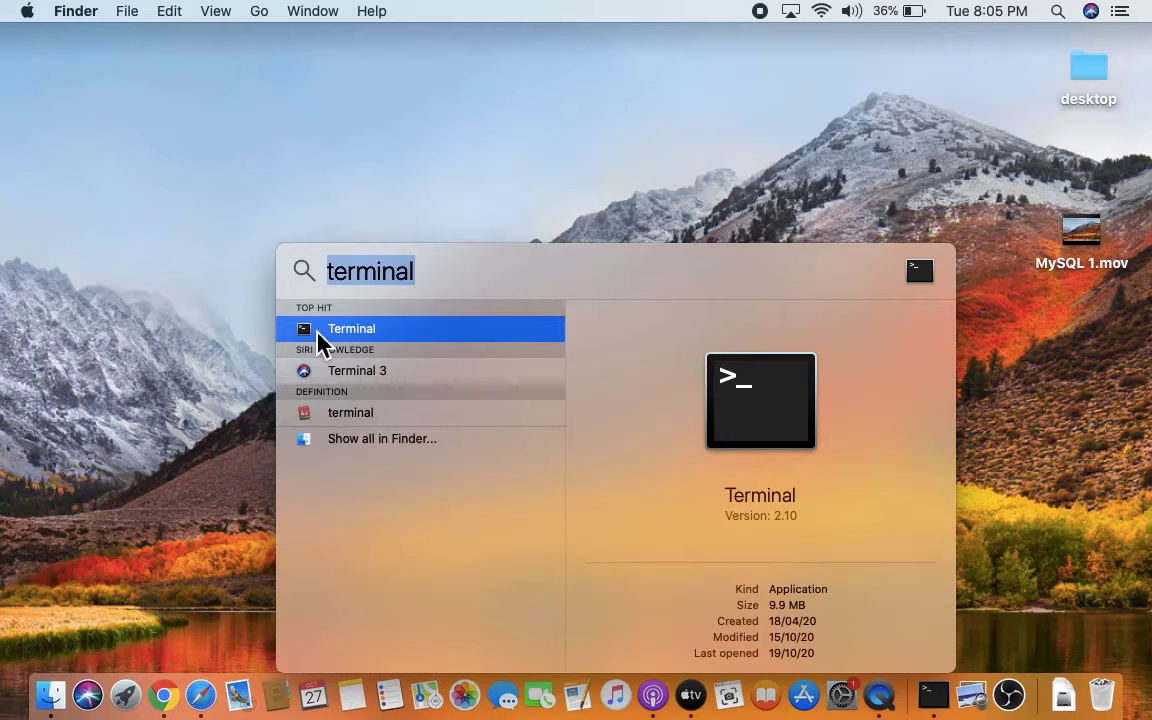
left_click(330, 334)
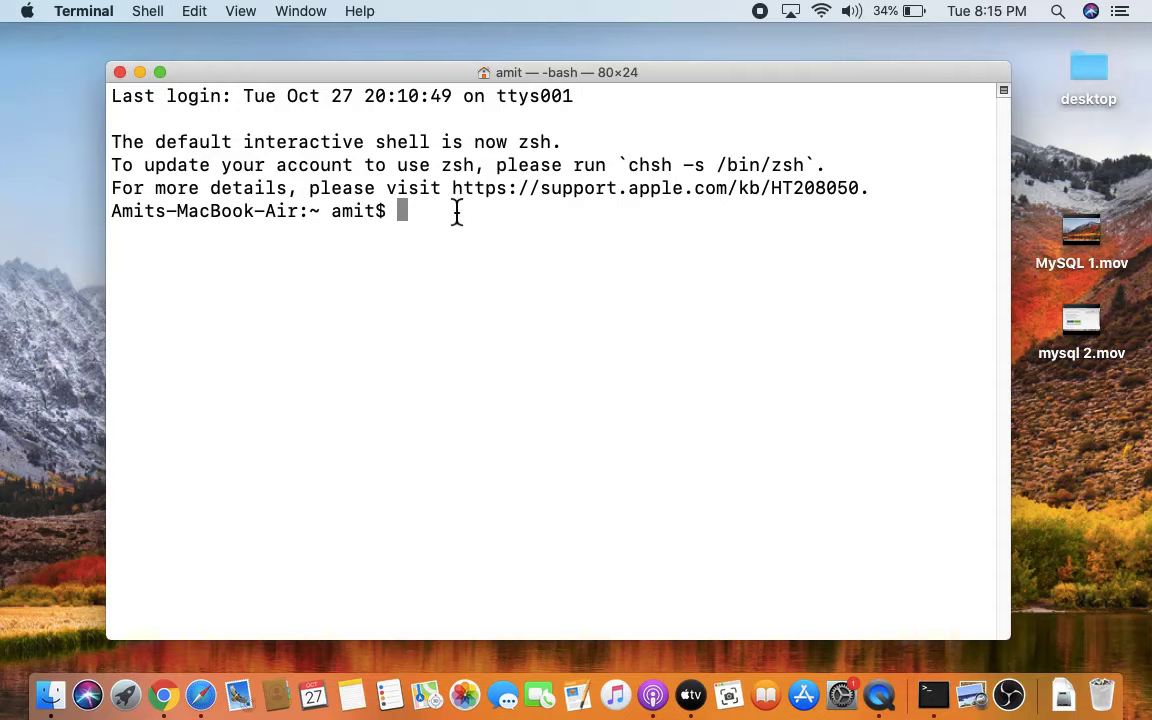
Step: Try opening .bash_profile with open -t, which reports it is missing, then review the home-folder listing
type("open -t ")
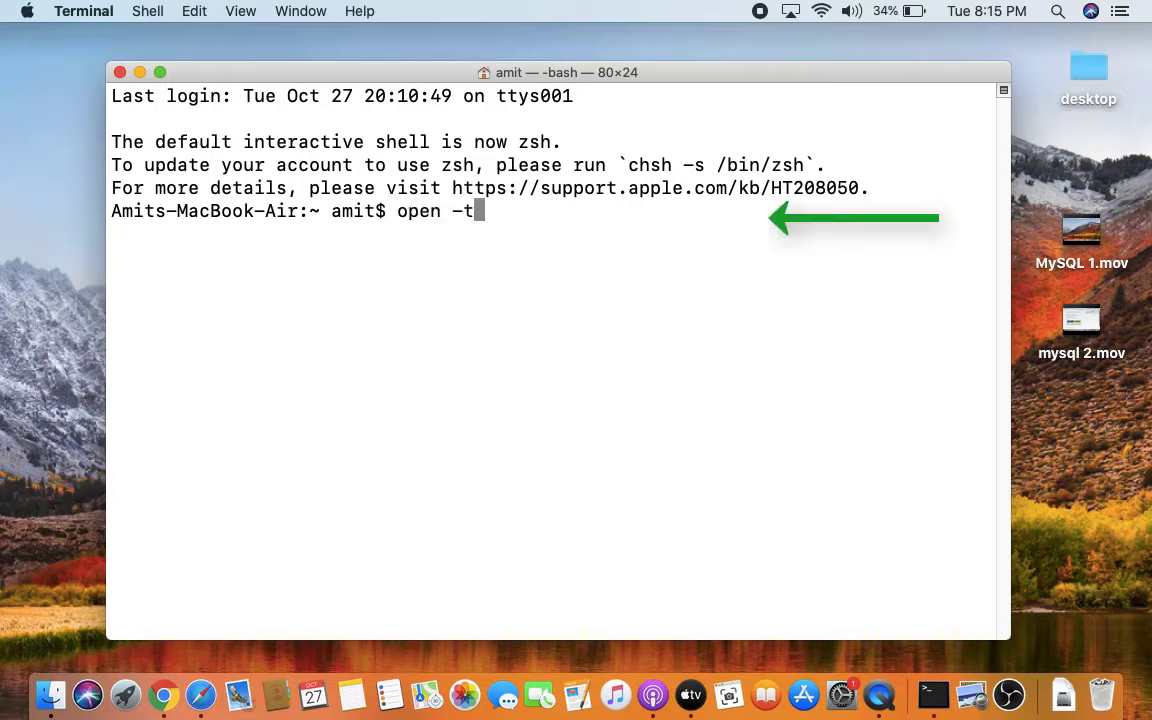
type(".bash_profile")
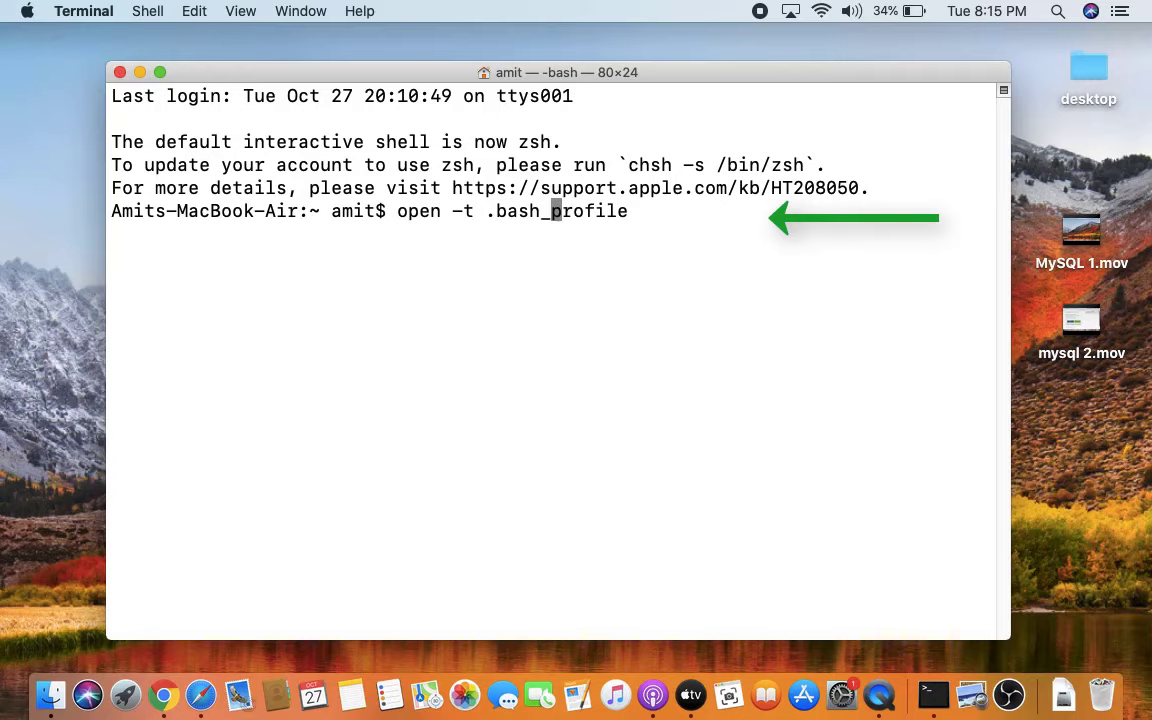
key("Return")
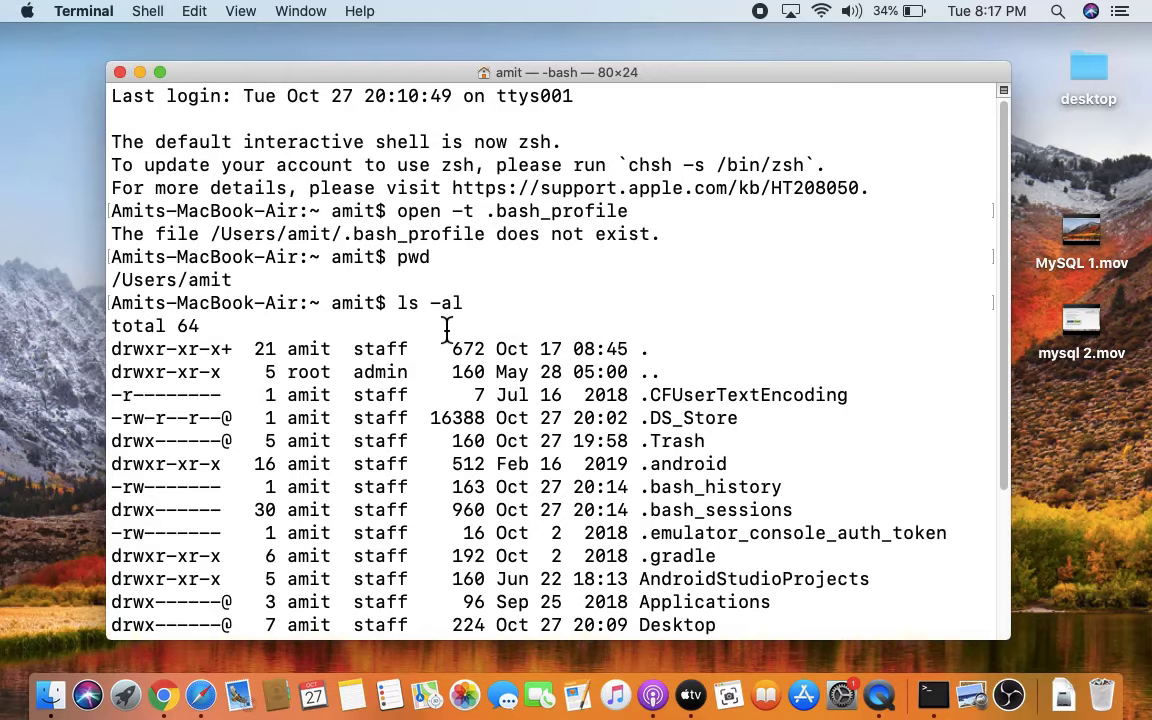
left_click_drag(1010, 298, 990, 424)
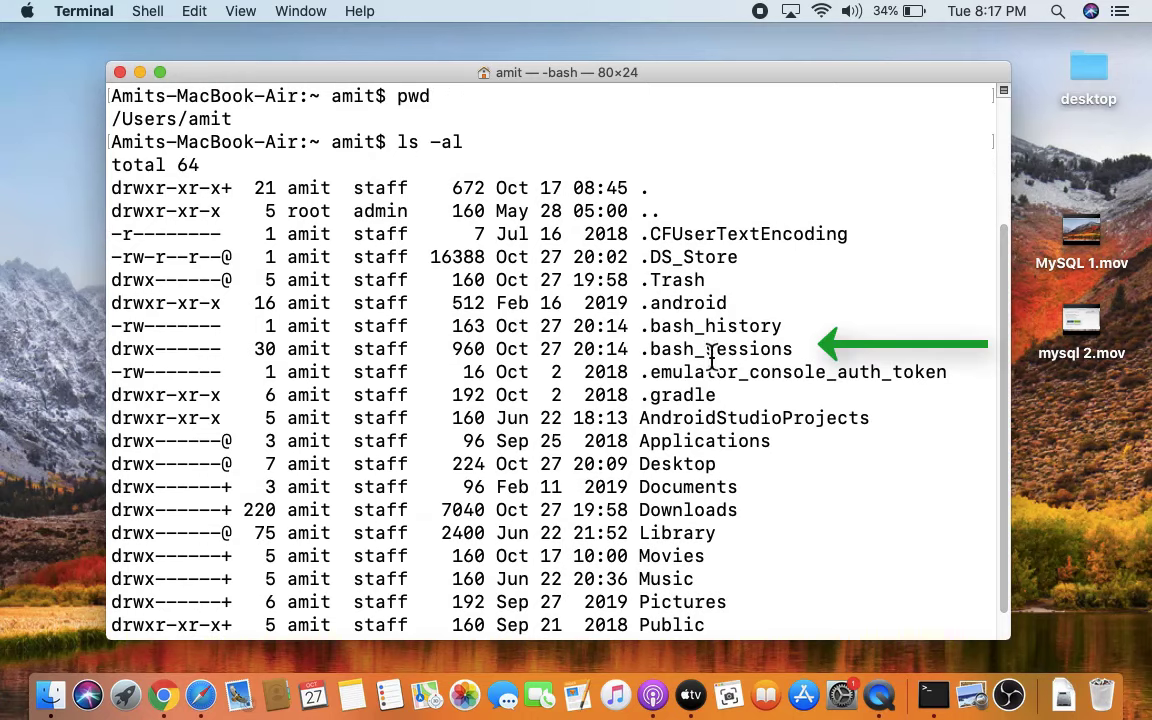
left_click_drag(995, 417, 975, 455)
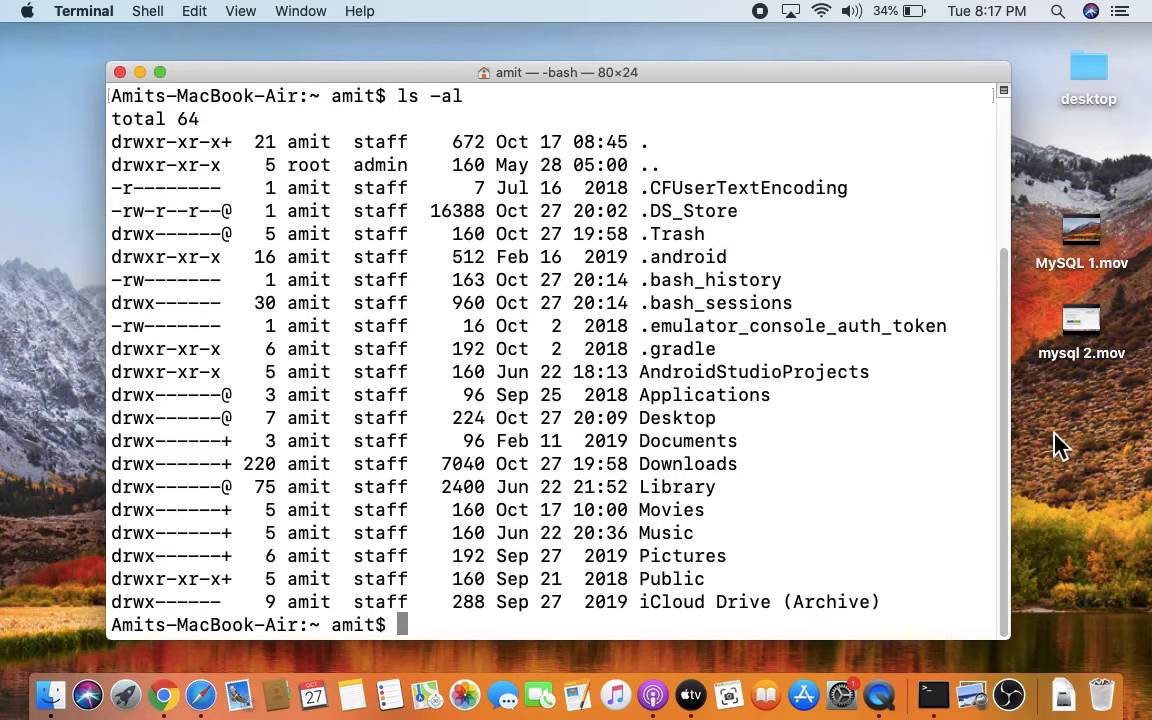
Step: Create an empty .bash_profile in the home folder with touch
type("touch ")
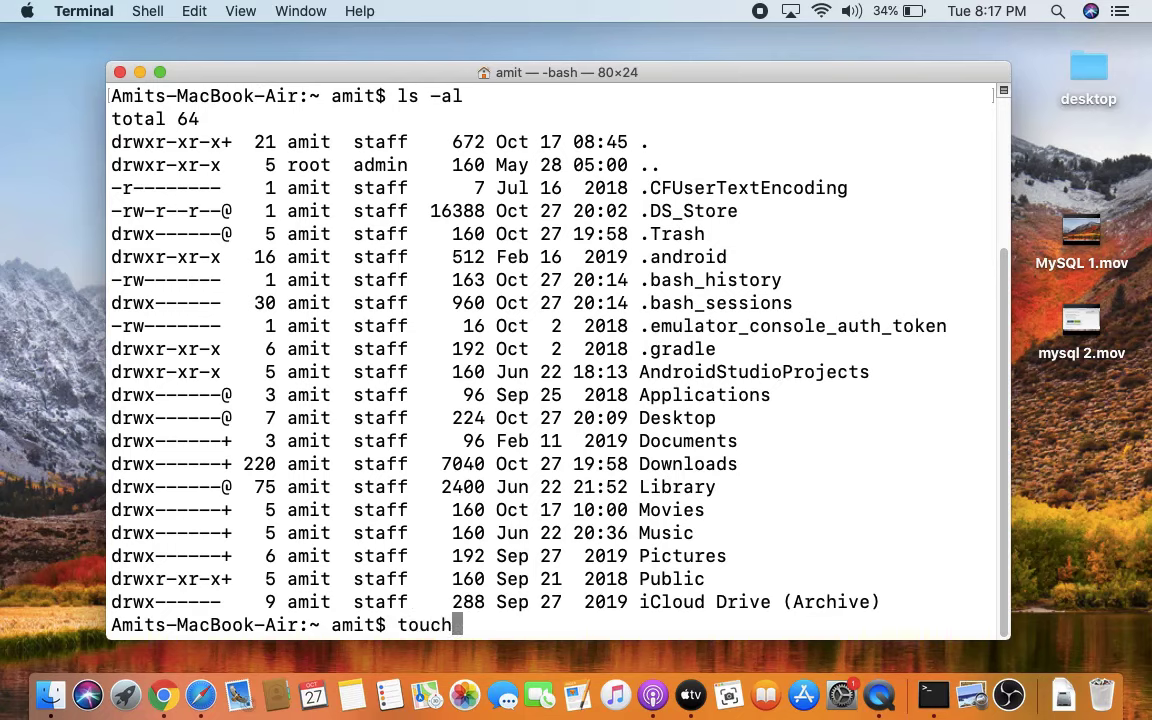
type(".bash_profile")
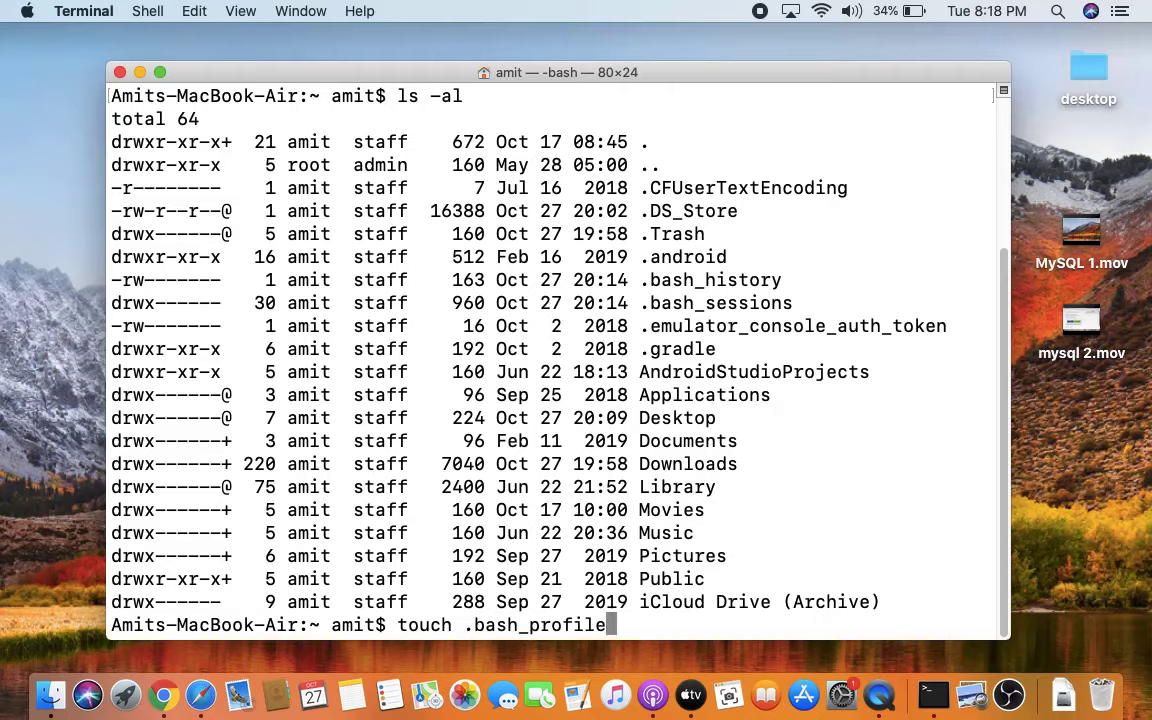
key("Return")
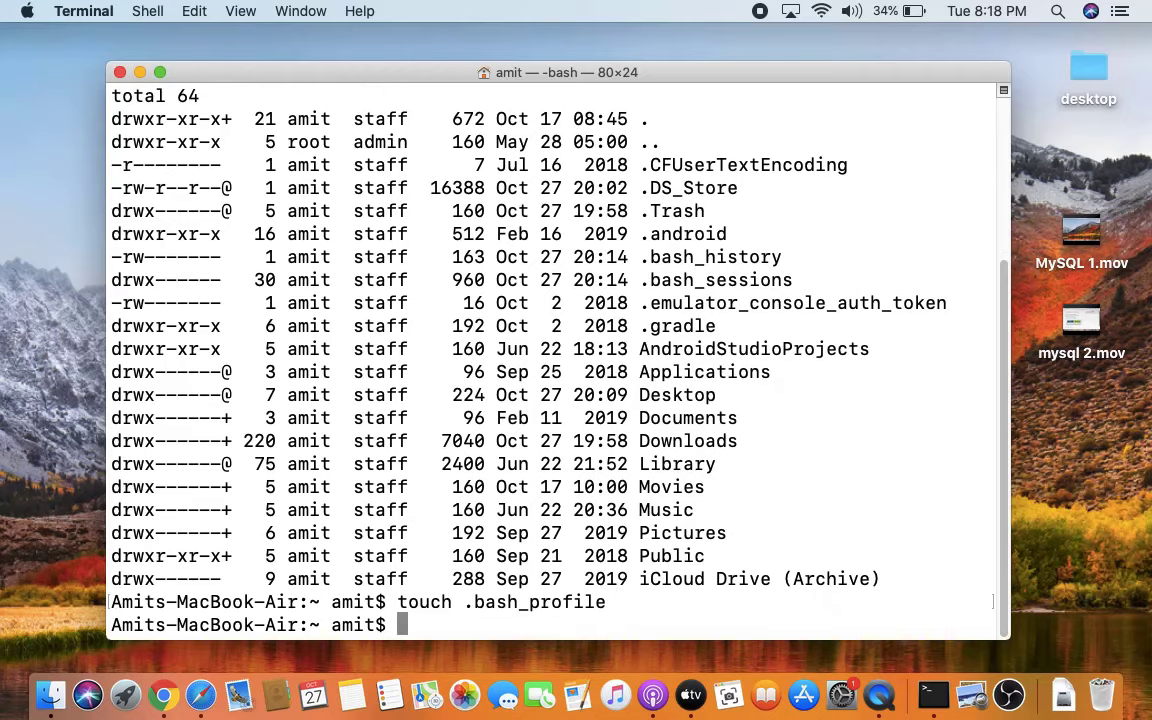
Step: Open .bash_profile in TextEdit with open -t and bring the blank document forward
type("open -")
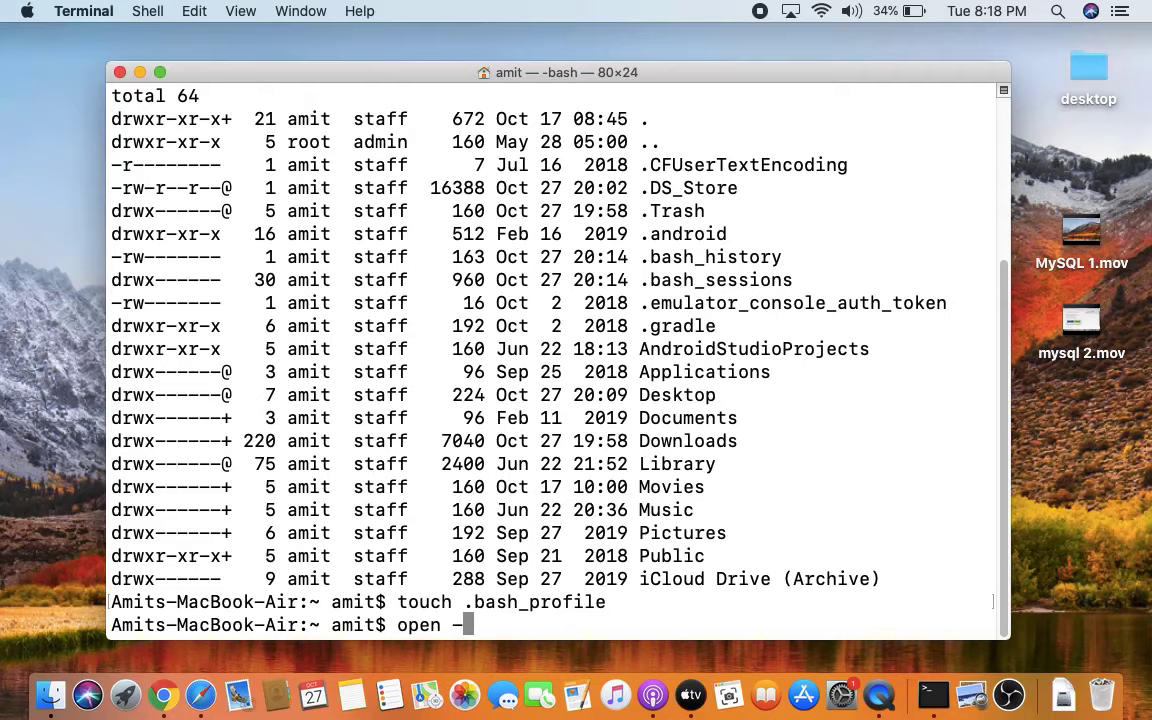
type("t .bash_profile")
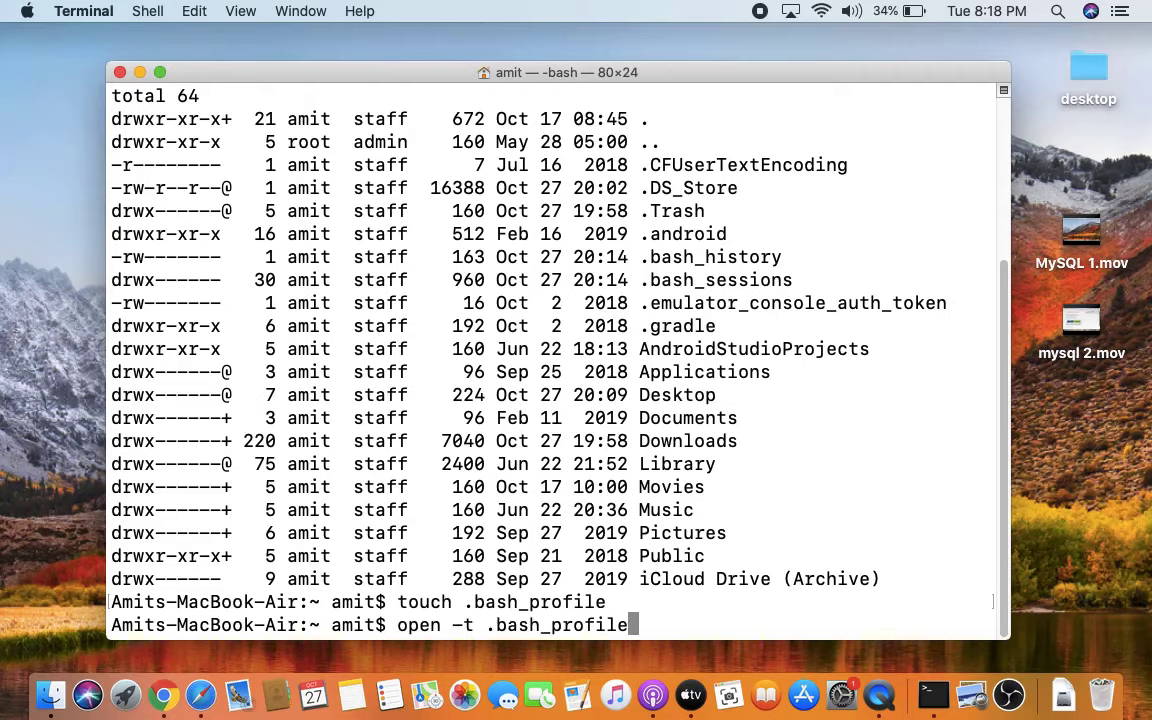
key("Return")
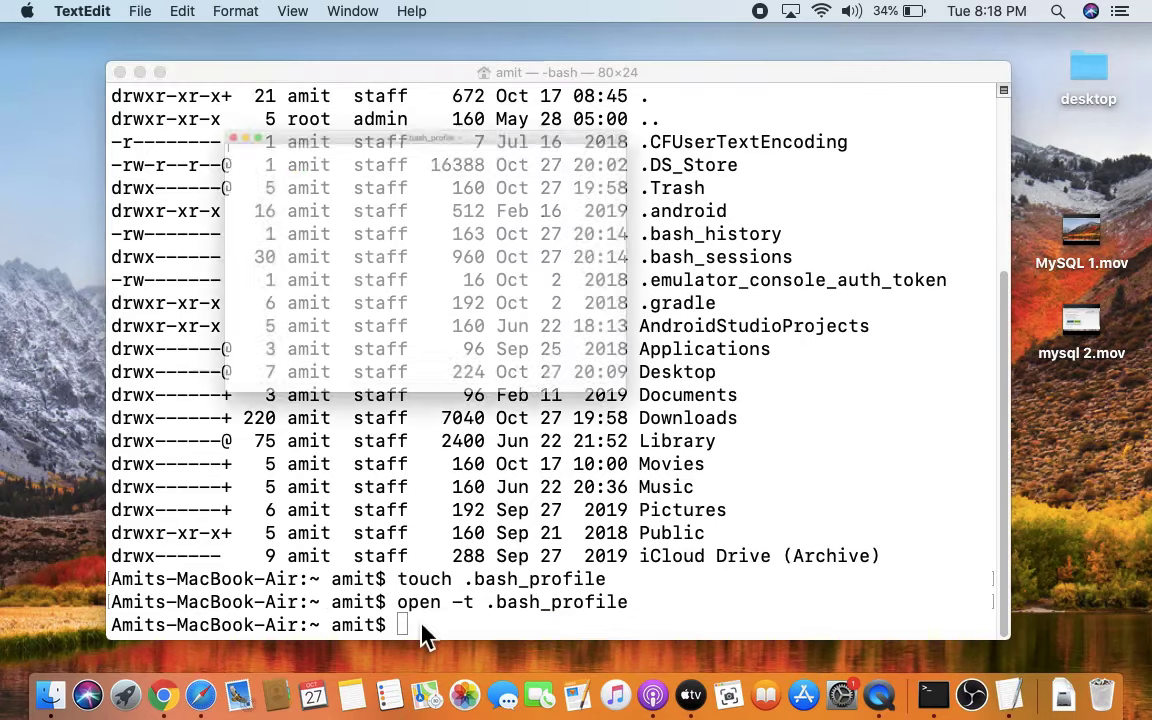
left_click(479, 193)
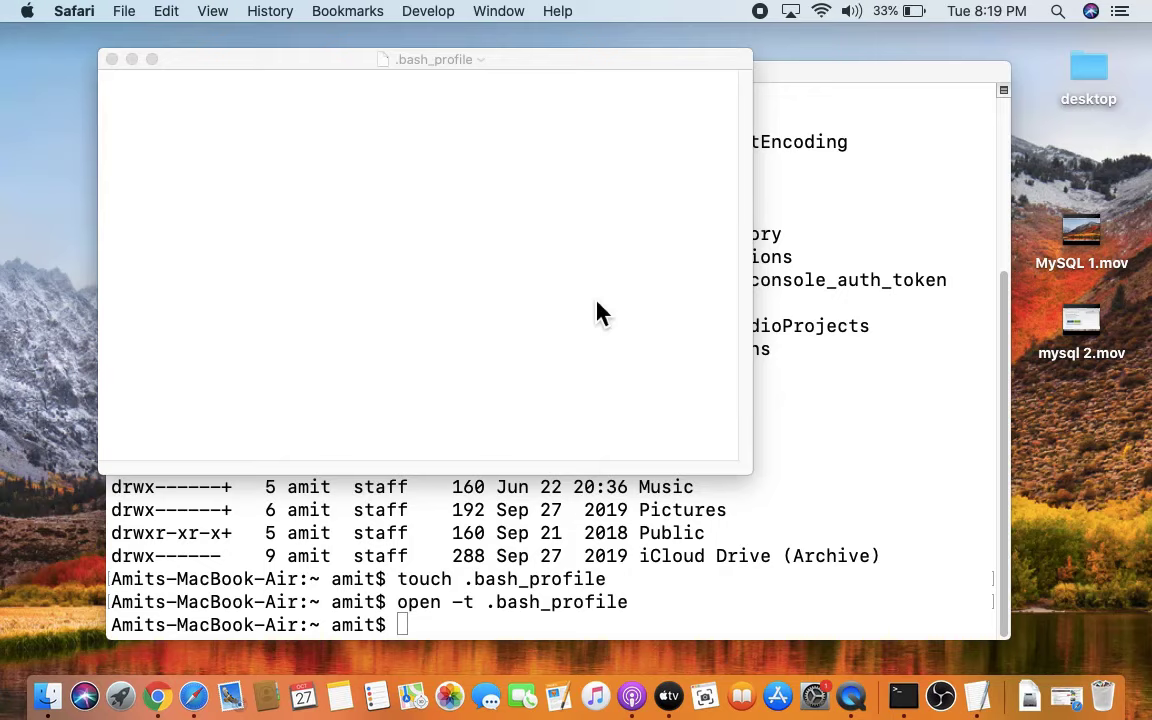
left_click(597, 310)
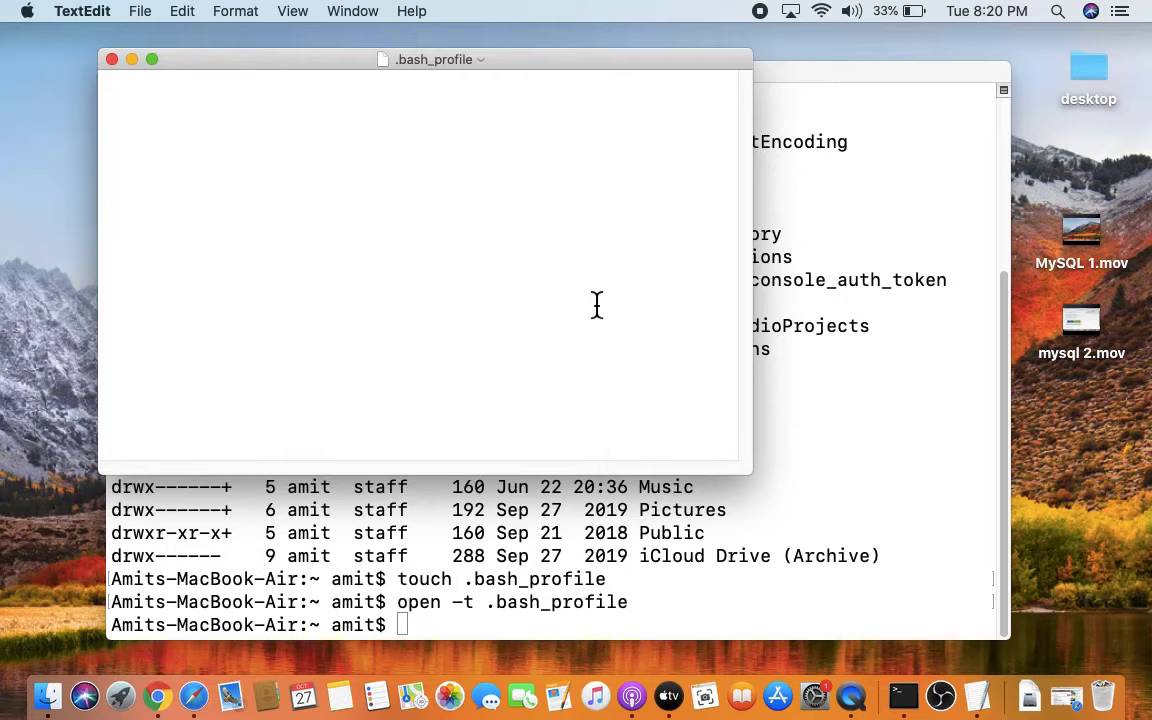
Step: Paste the line export PATH=${PATH}:/usr/local/mysql/bin/ into .bash_profile
right_click(302, 100)
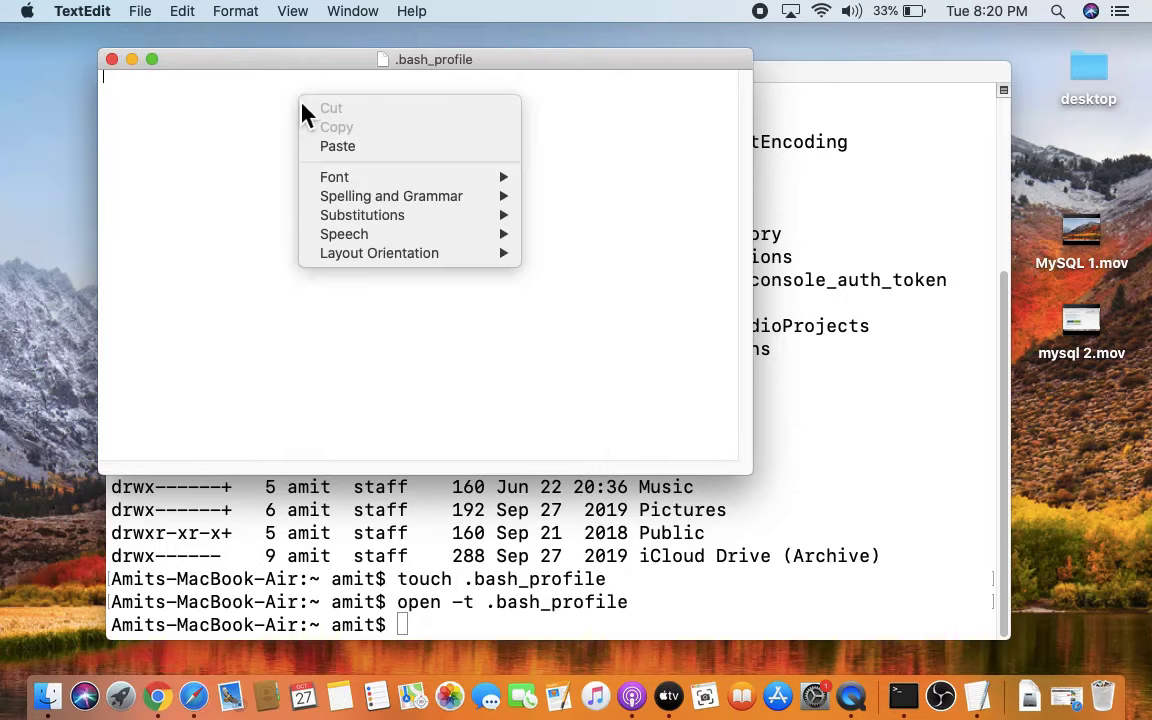
left_click(390, 148)
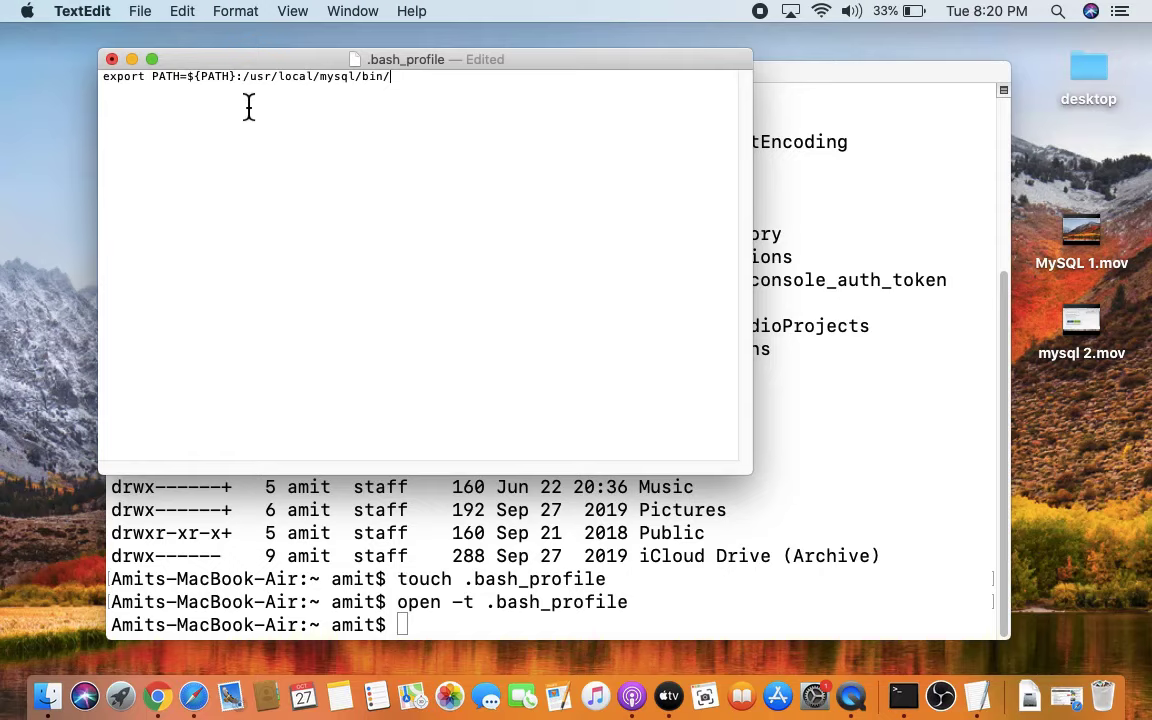
left_click(109, 88)
left_click_drag(255, 88, 368, 80)
left_click(378, 107)
Step: Set the .bash_profile text to font size 24 and adjust the path selection
right_click(378, 107)
mouse_move(582, 209)
left_click(658, 216)
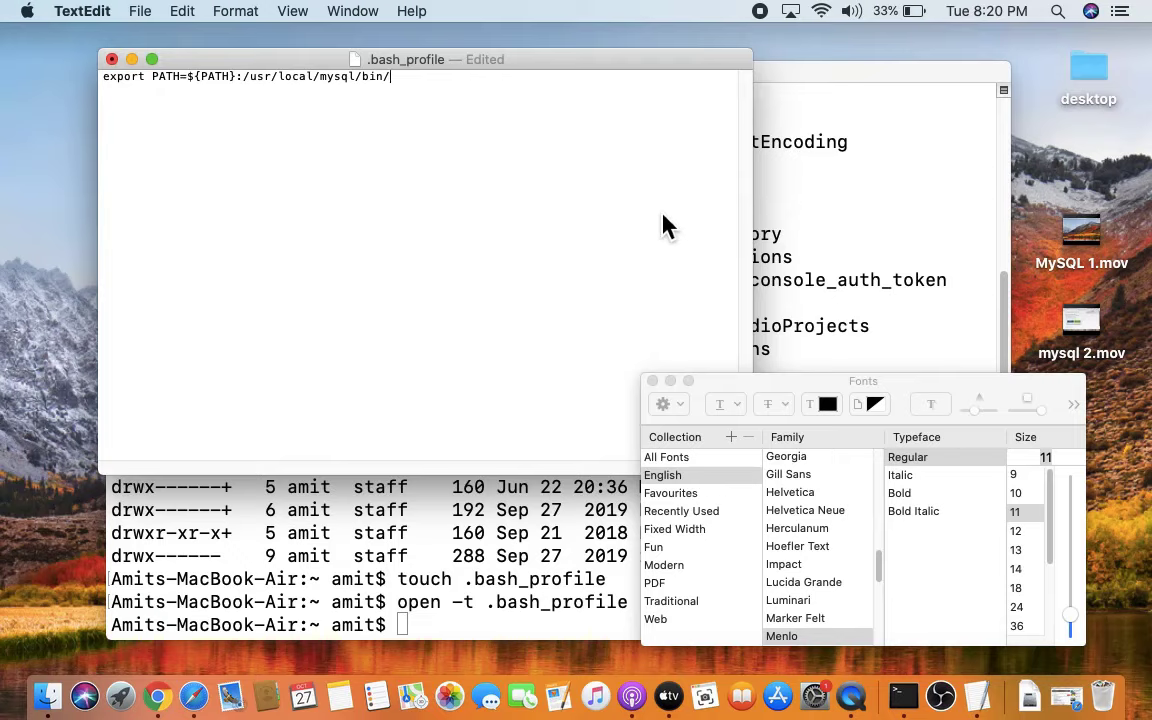
left_click(1030, 606)
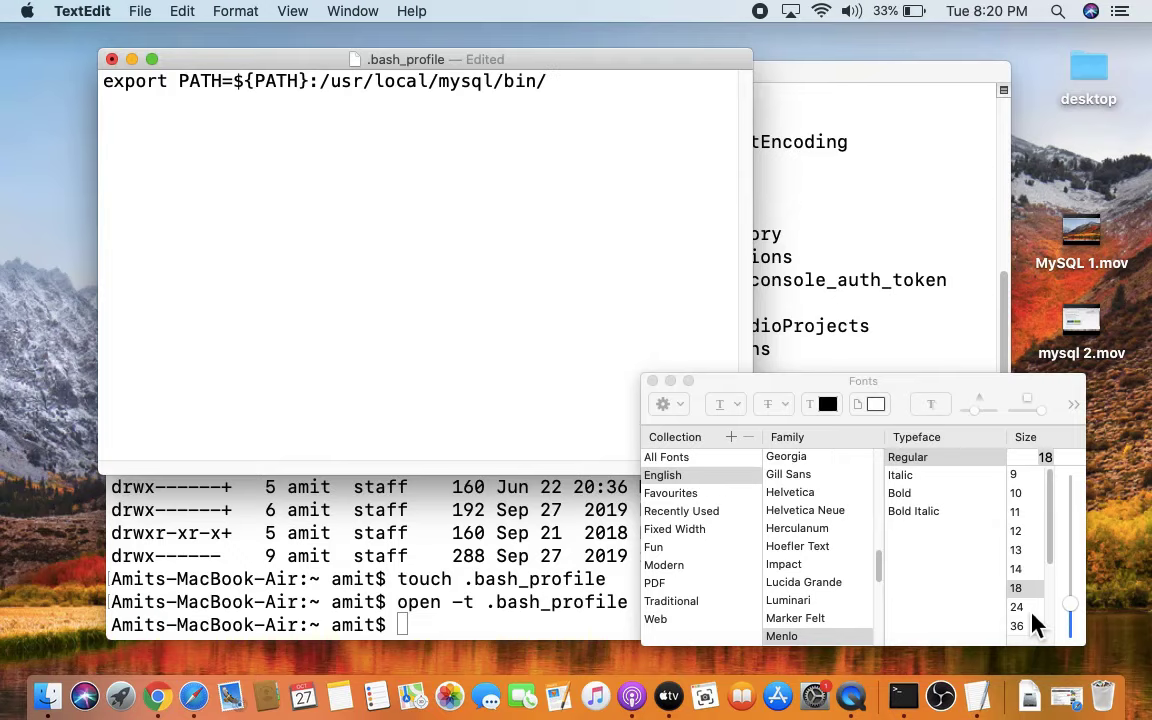
left_click(653, 381)
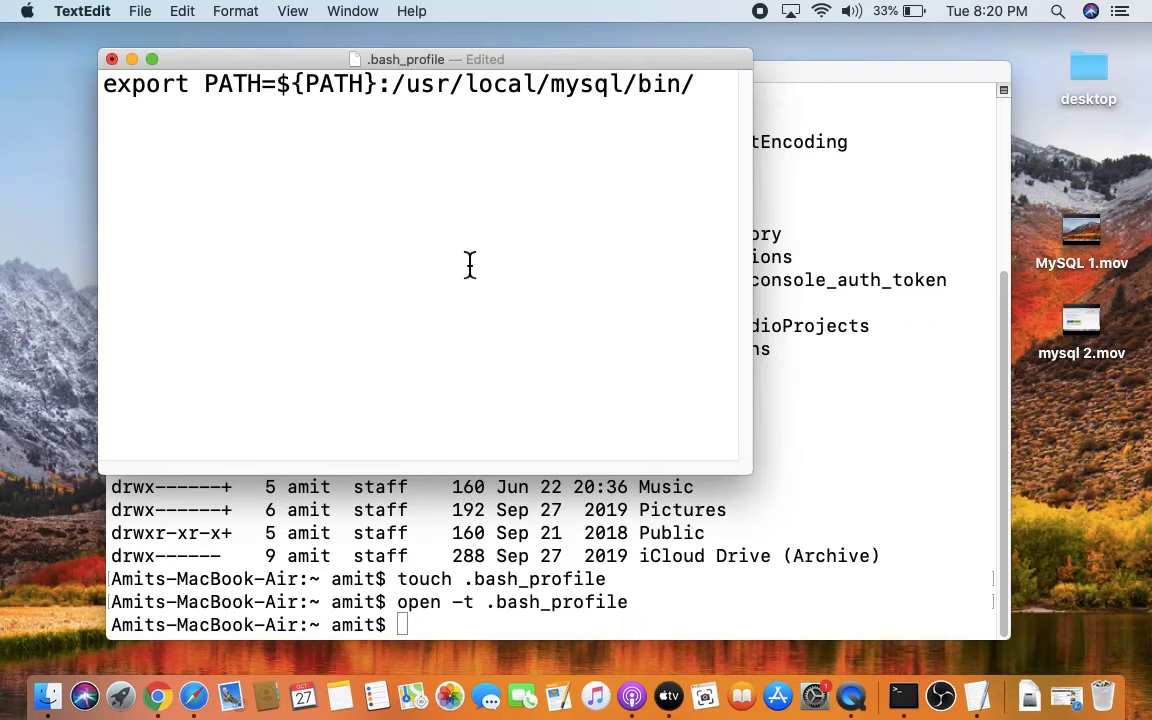
left_click_drag(405, 90, 681, 83)
left_click(697, 84)
Step: Browse /usr/local/mysql in Finder to confirm its bin folder, then close the window
left_click(1058, 12)
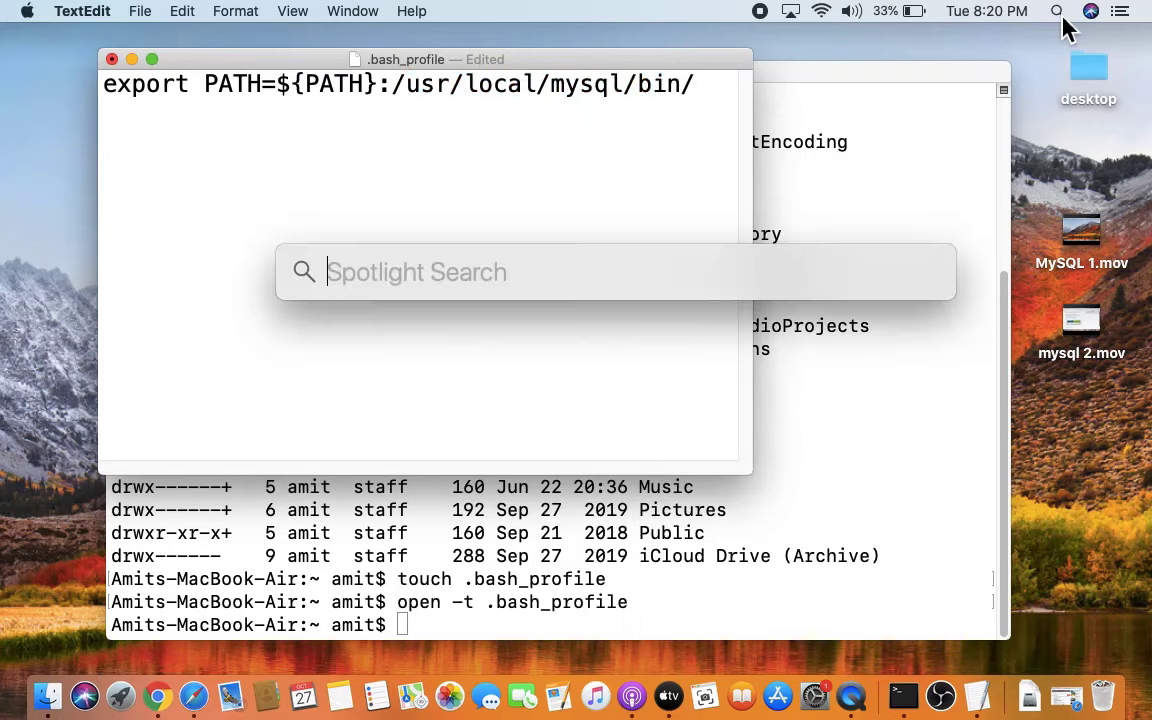
type("/usr")
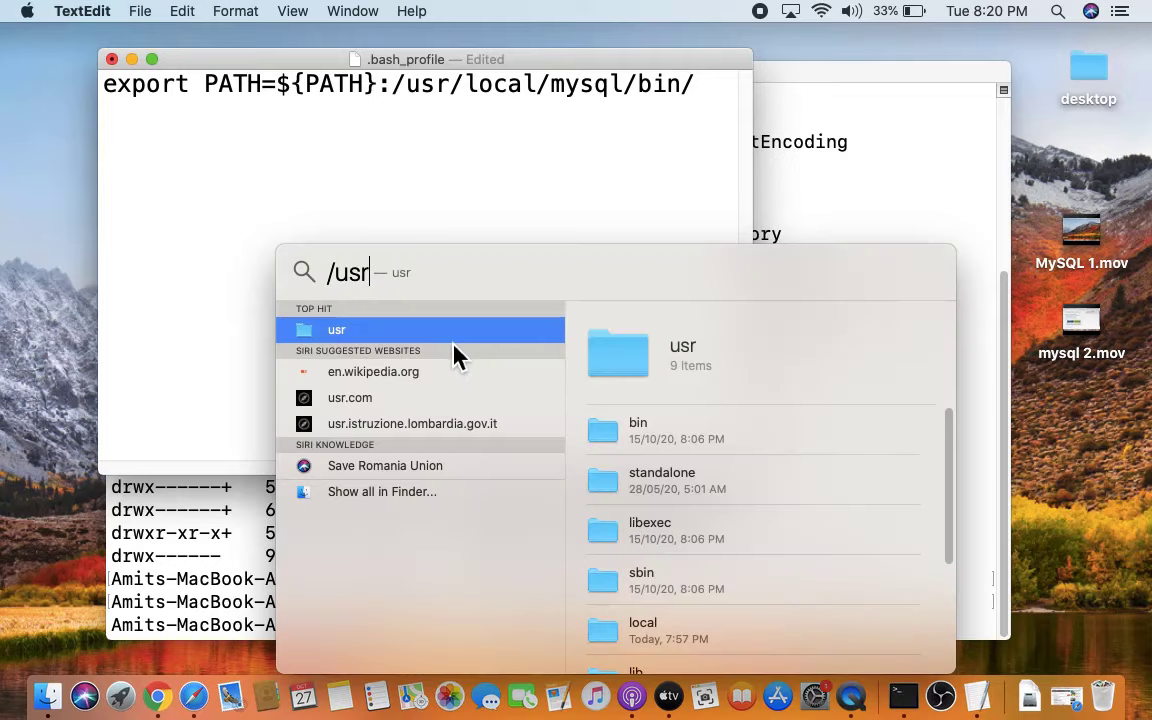
left_click(368, 334)
left_click(368, 343)
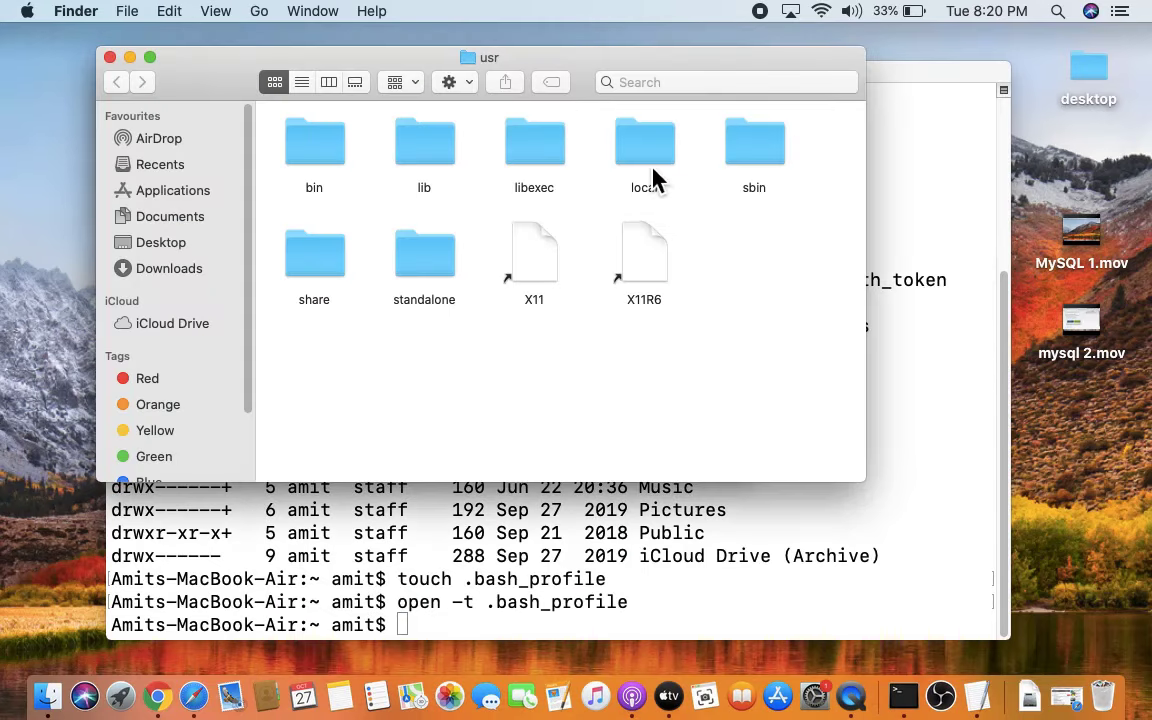
double_click(645, 160)
double_click(312, 172)
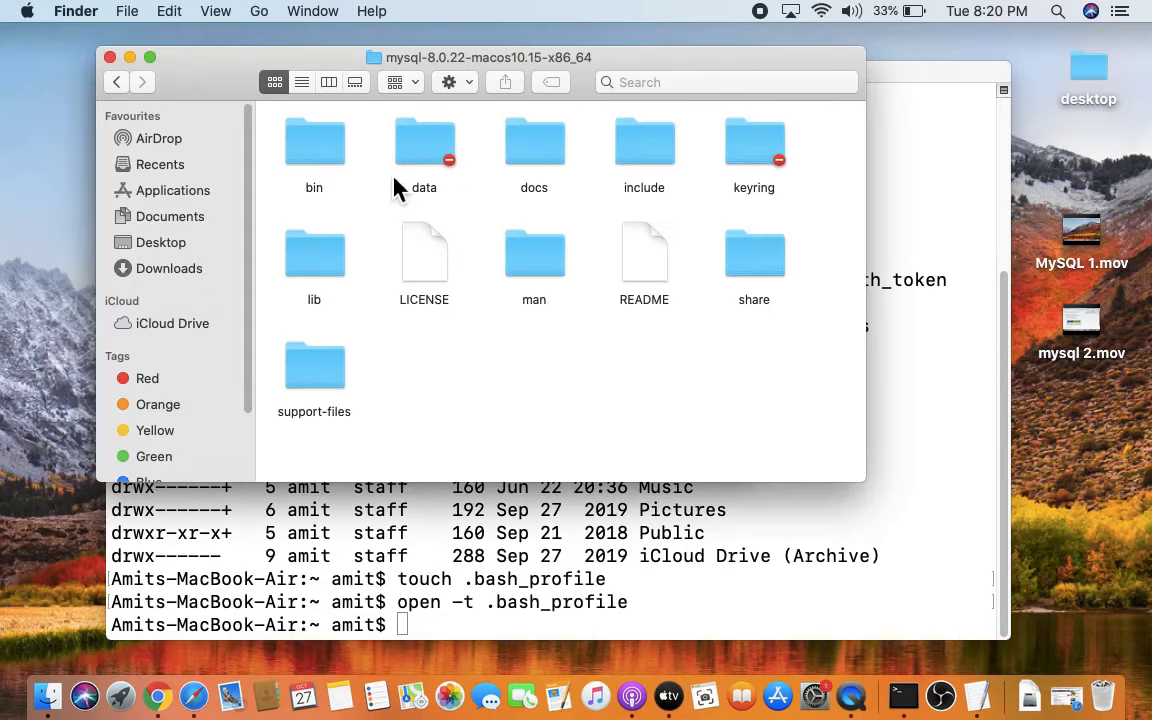
left_click(323, 168)
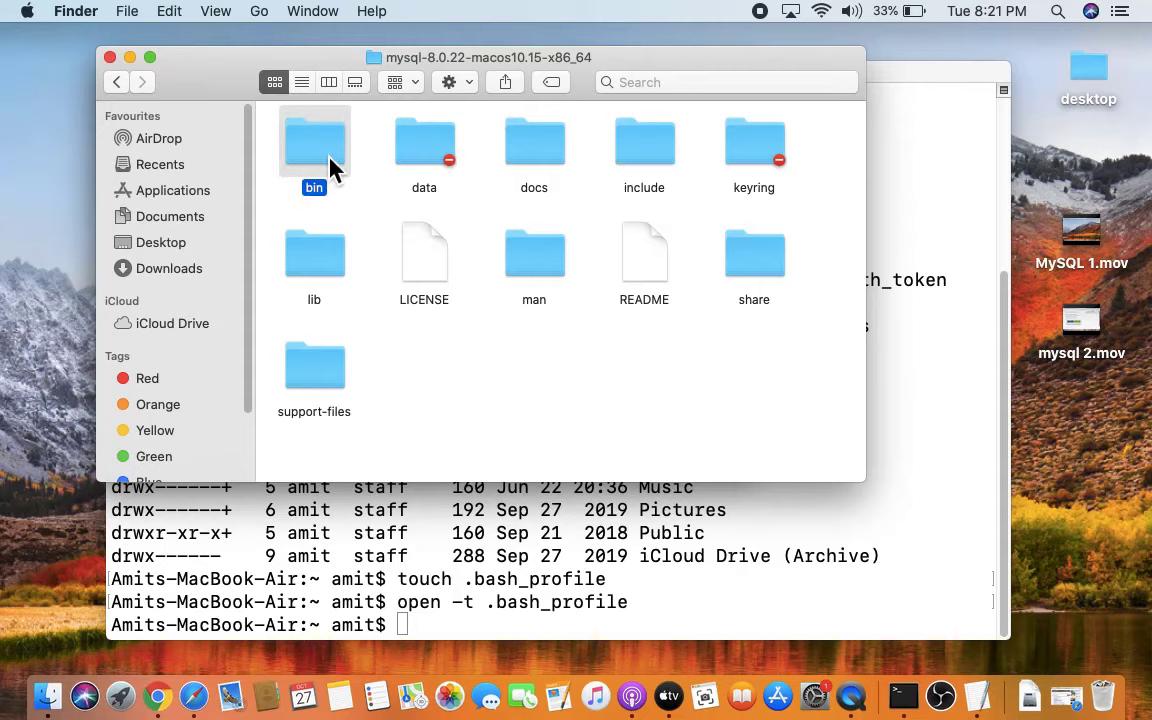
left_click(110, 57)
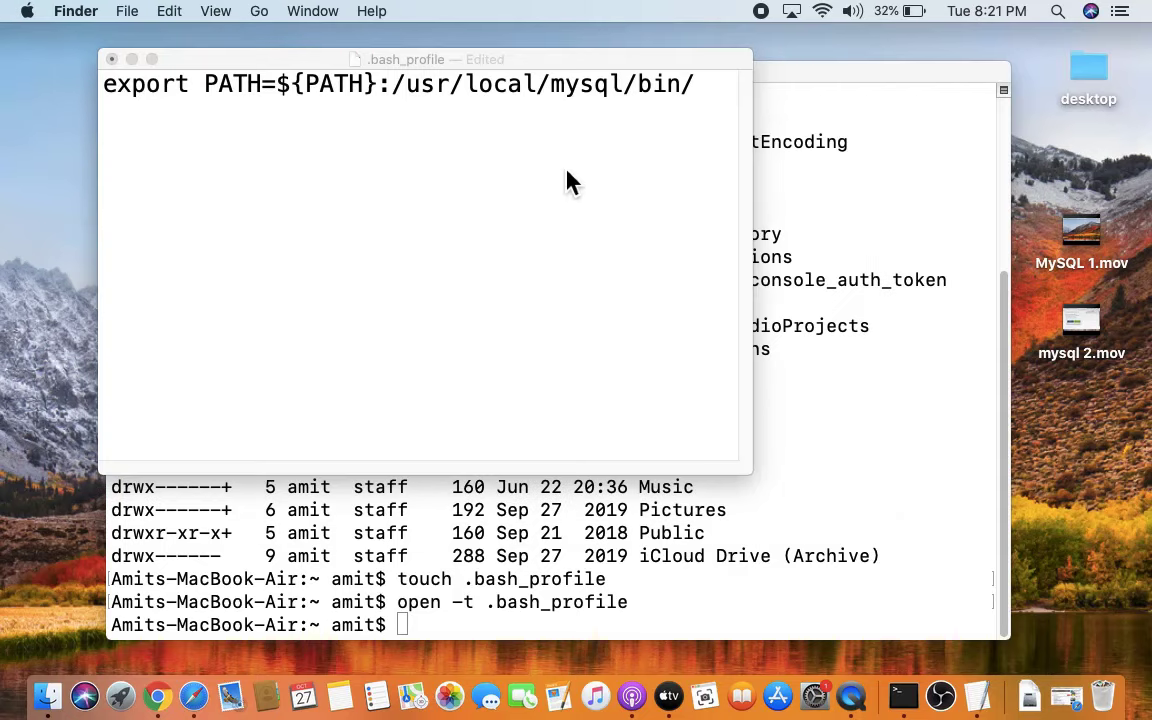
Step: Save and close .bash_profile, then replace the old Terminal window with a fresh one
left_click(418, 163)
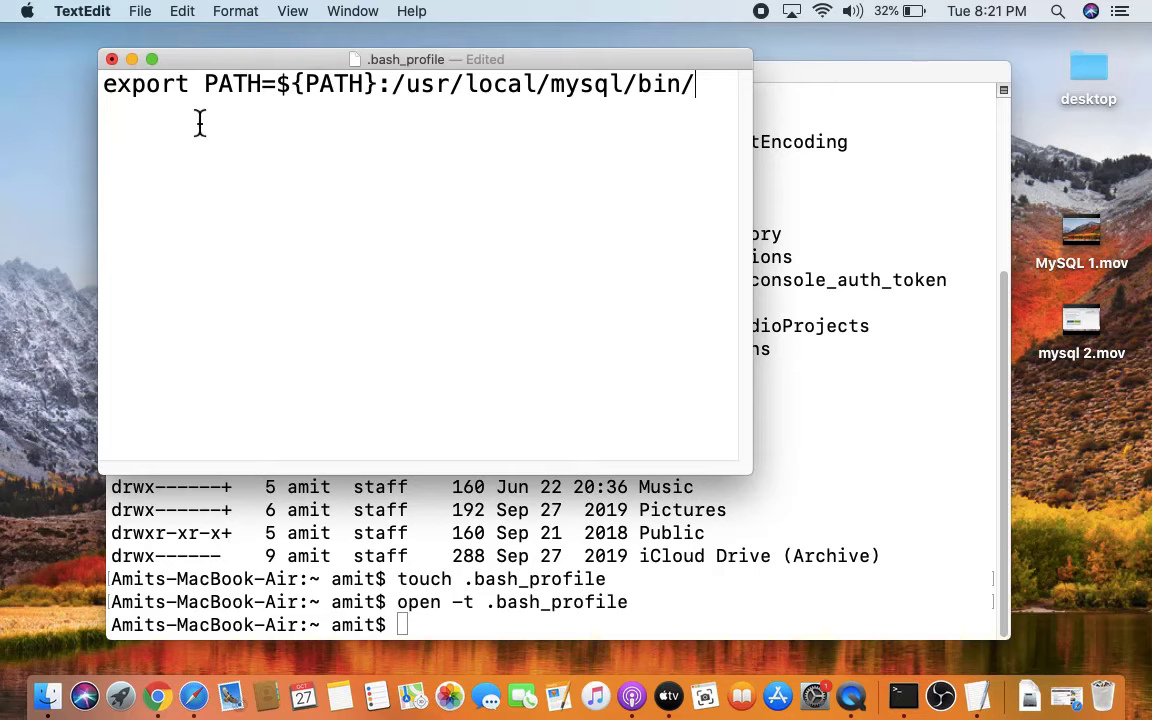
left_click(140, 11)
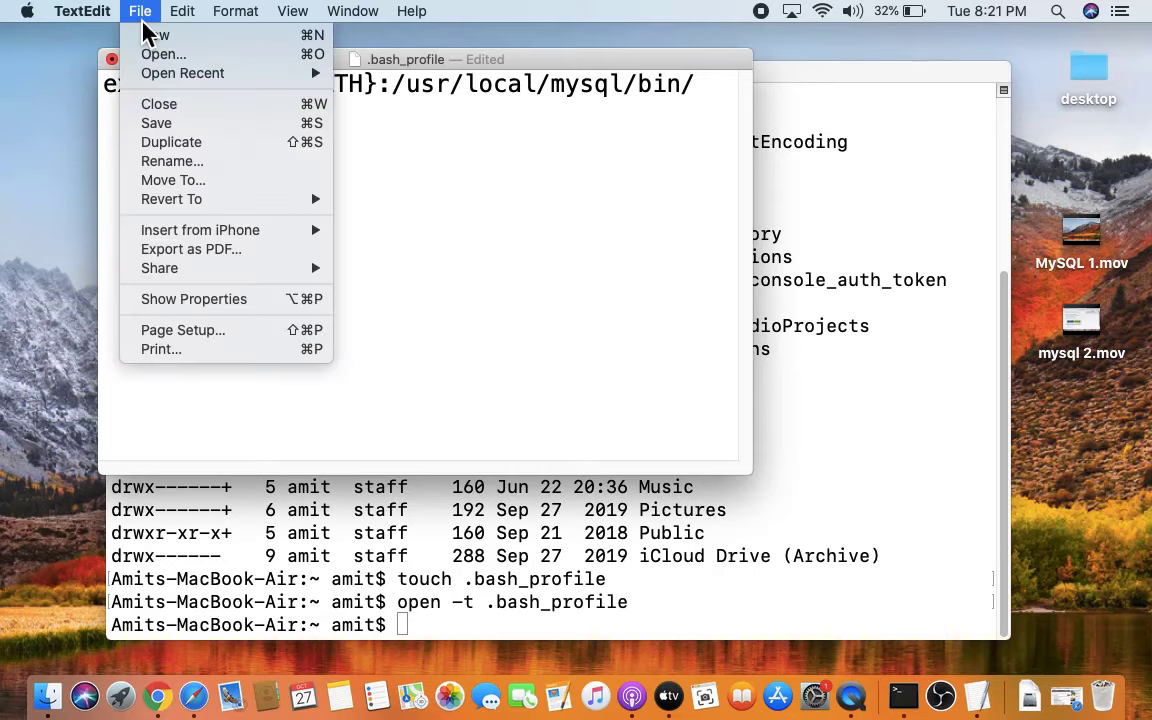
left_click(181, 128)
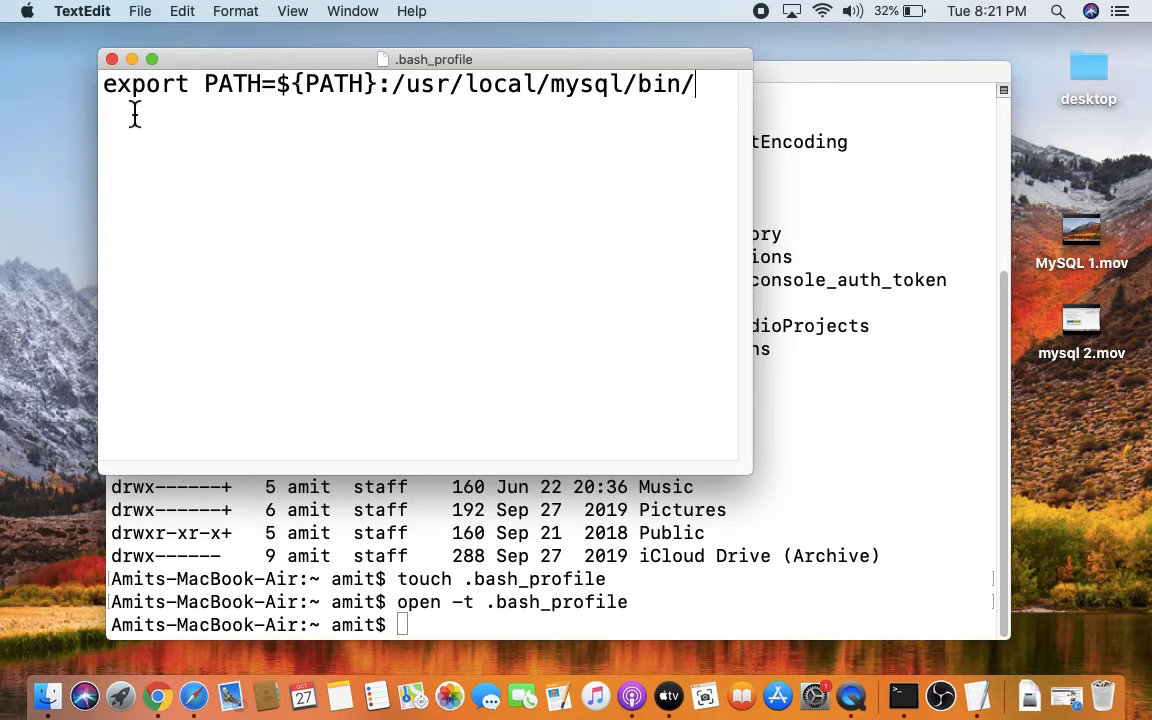
left_click(112, 60)
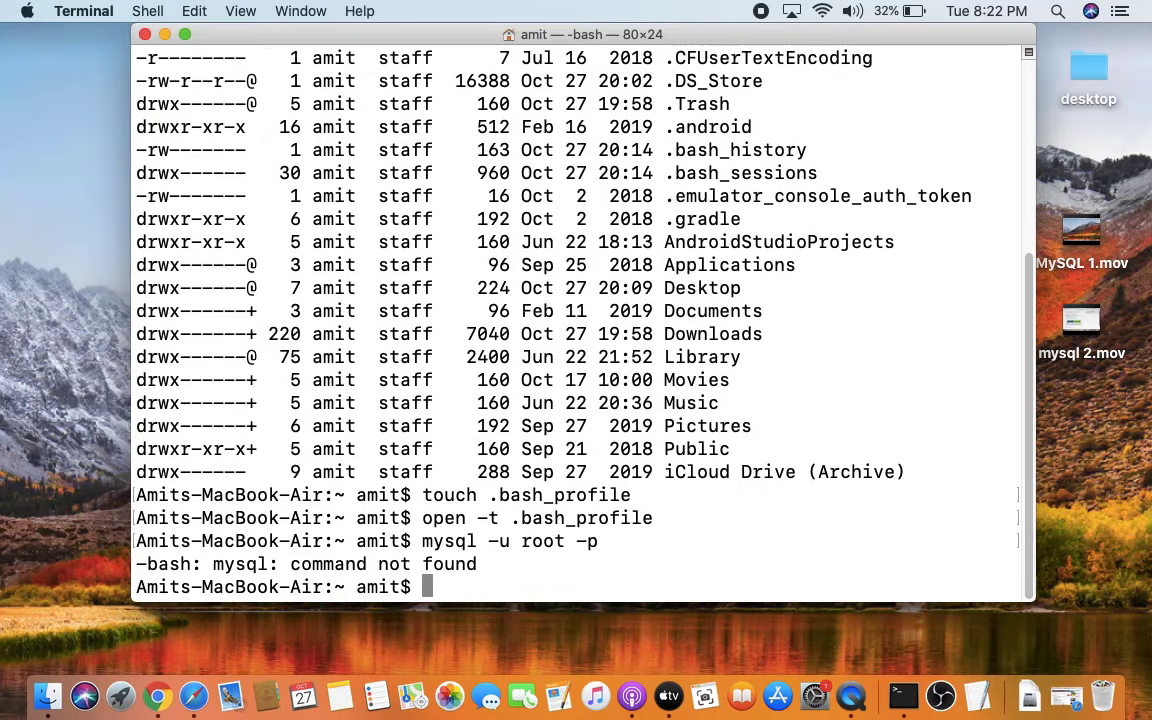
left_click(145, 35)
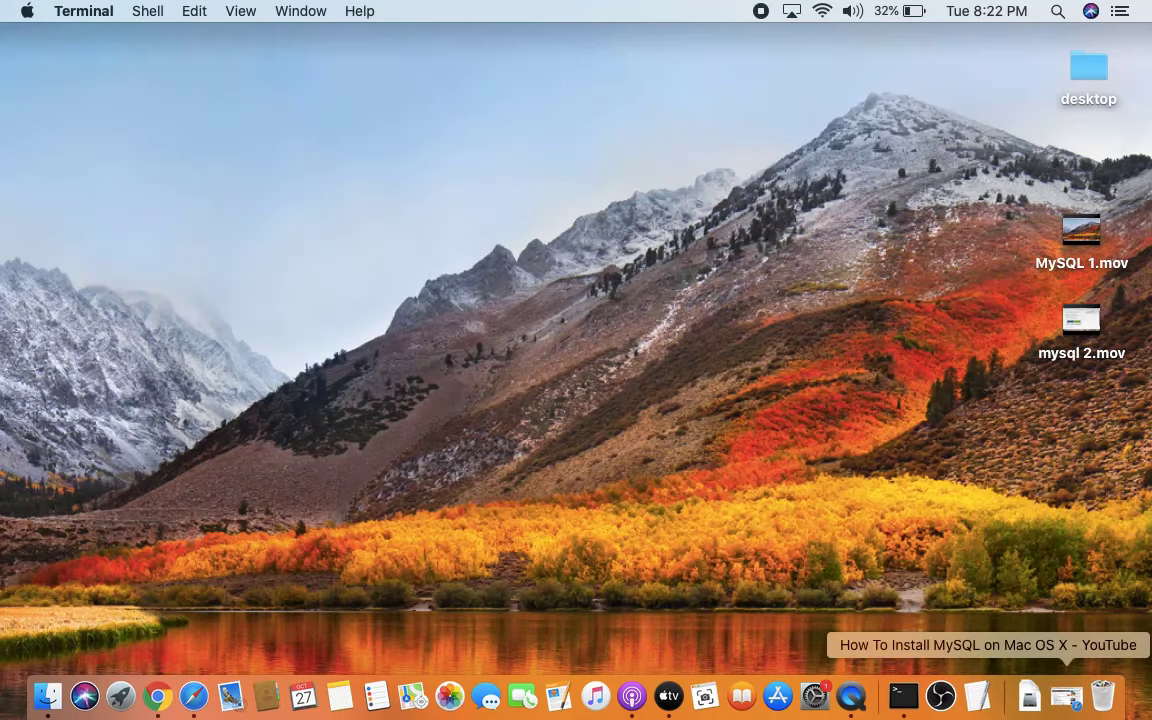
left_click(914, 700)
Step: Log in to mysql as root with the password and list the four default databases
type("mysql -u root -p")
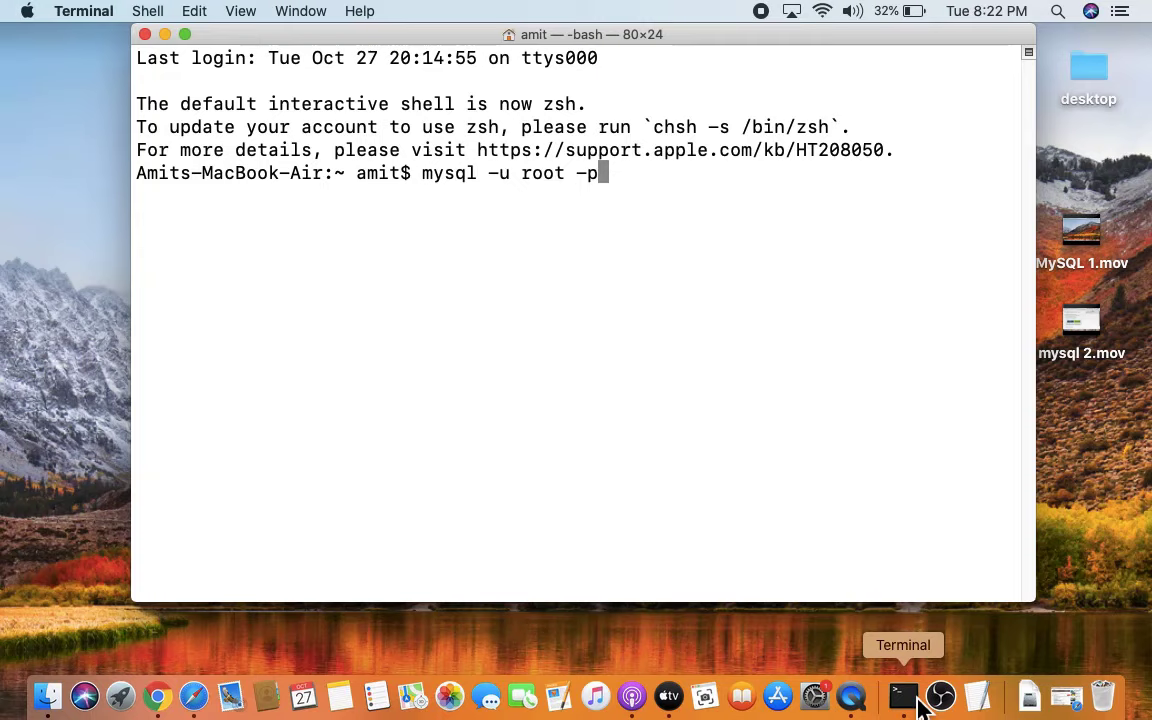
key("Return")
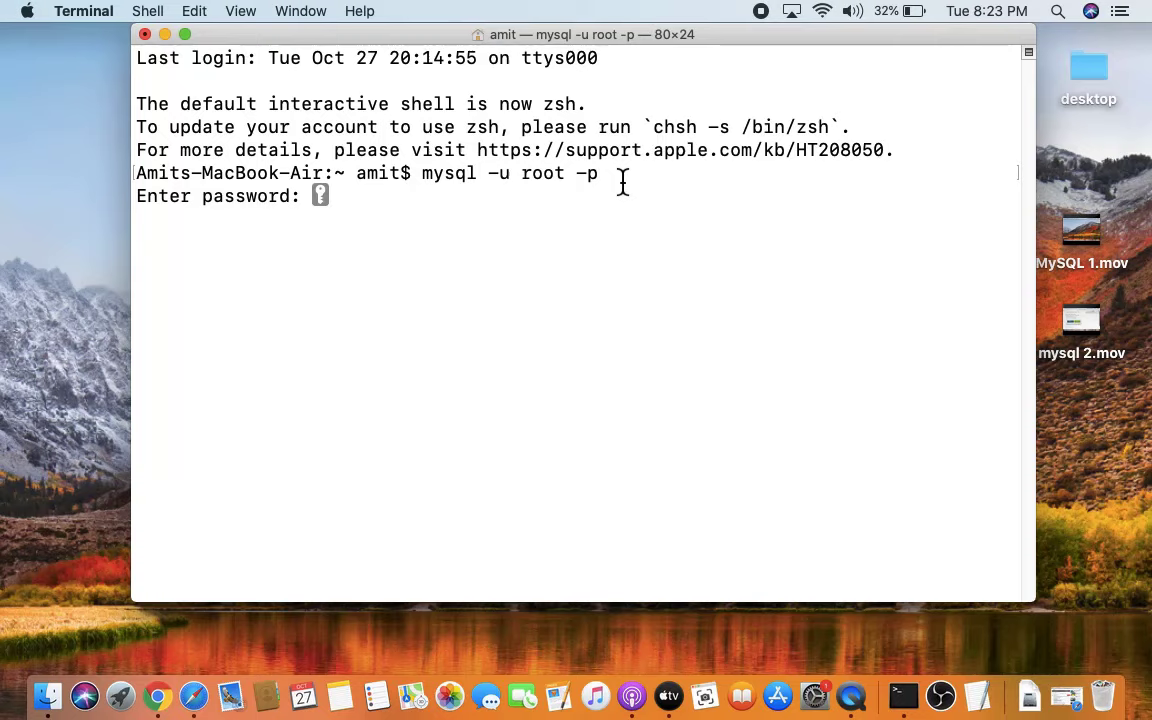
left_click(505, 207)
key("Return")
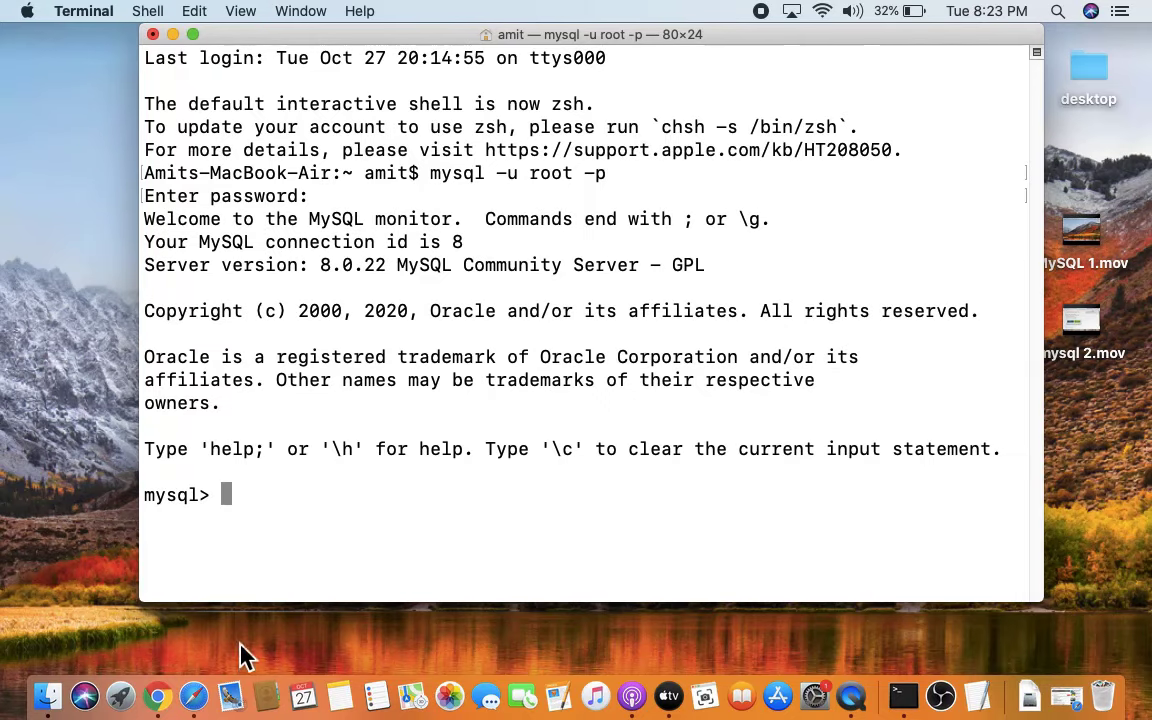
left_click(242, 505)
type("show databases;")
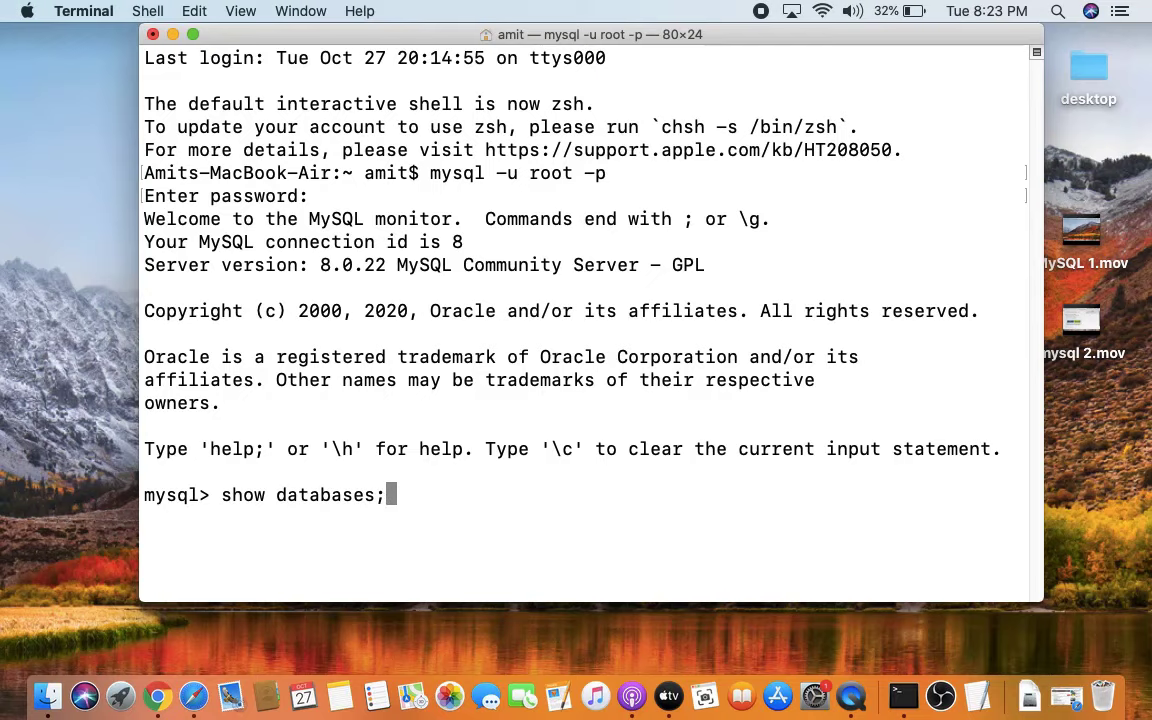
key("Return")
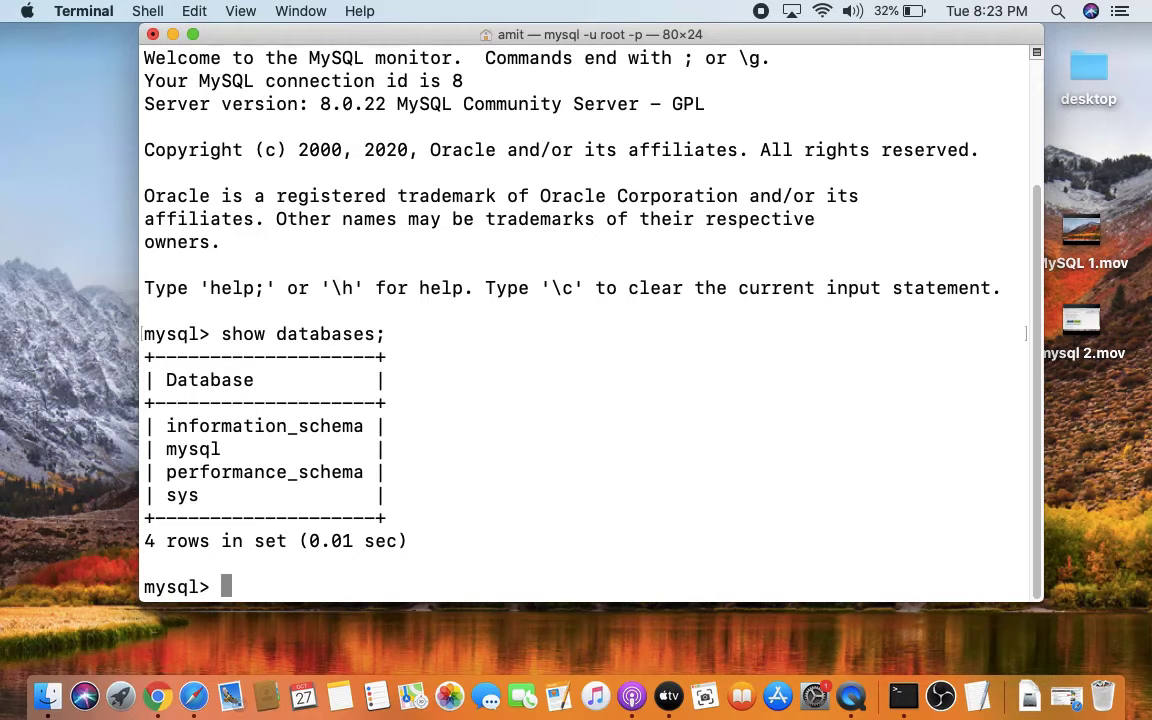
Step: Create the AMITDB database and confirm it appears among five databases with show databases;
type("CREATE DATABASE")
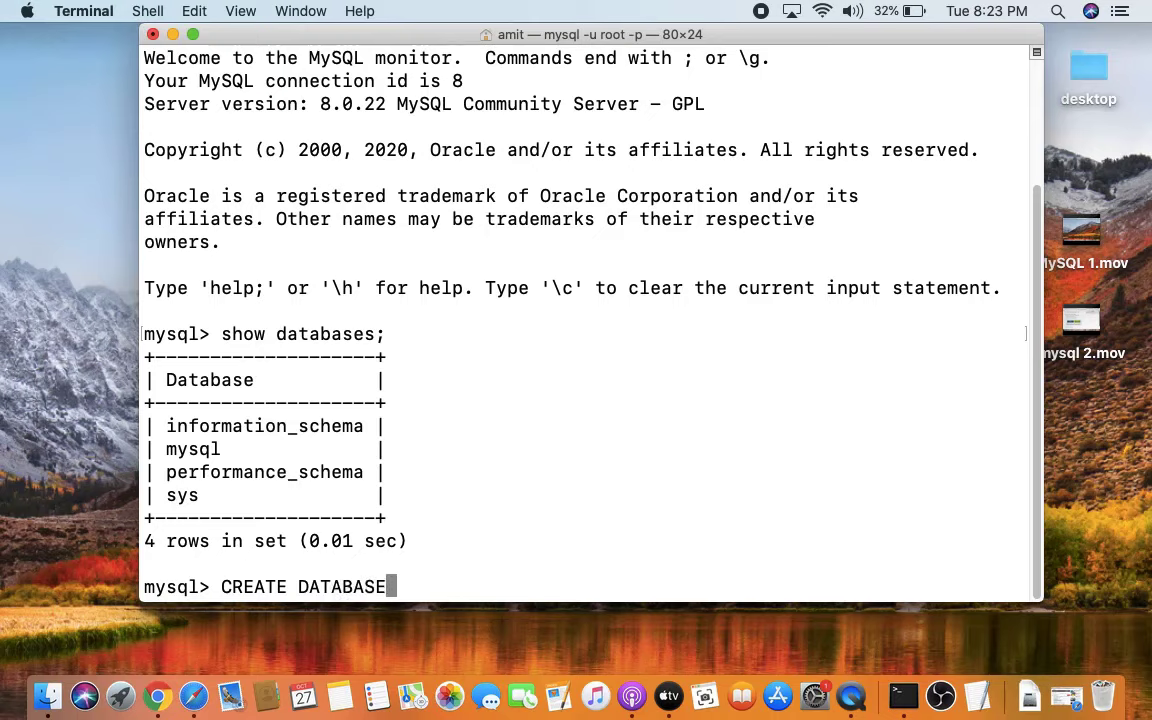
type(" AMITDB;")
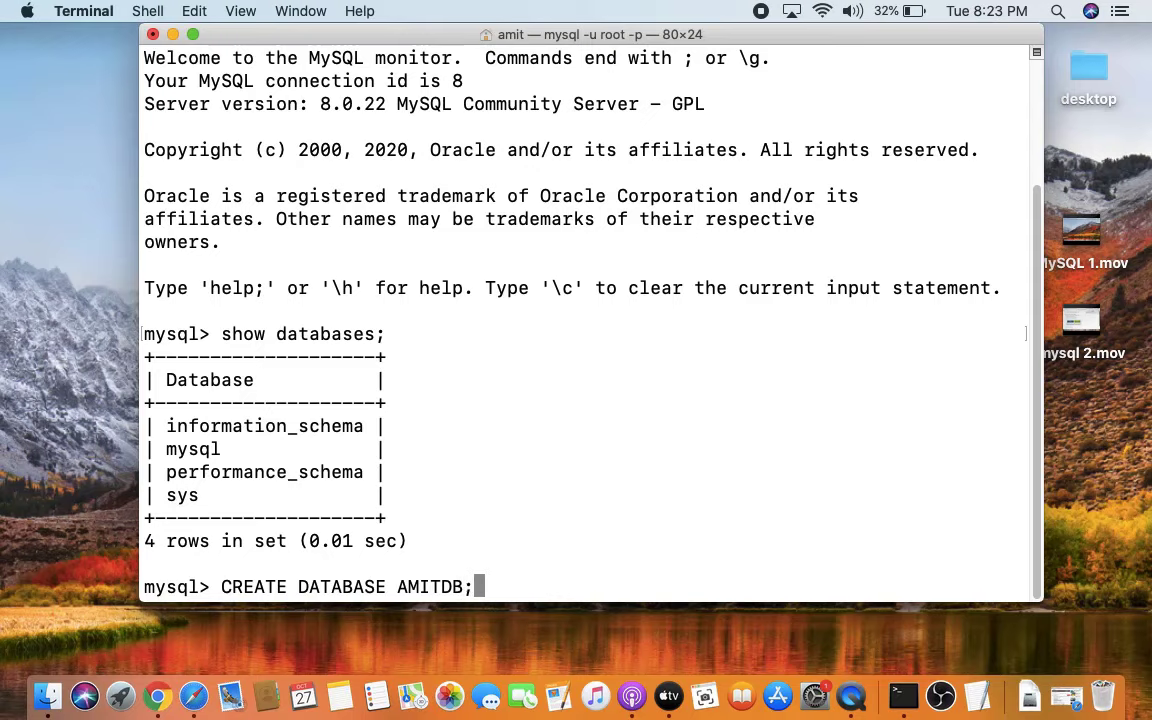
key("Return")
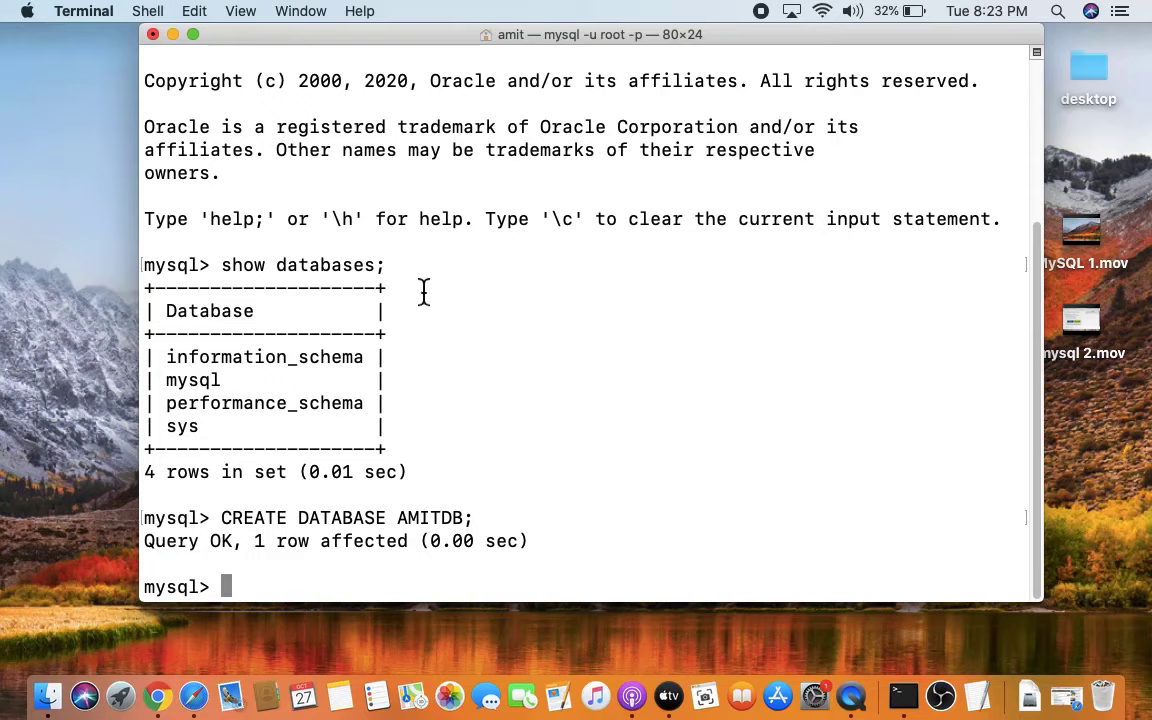
type("show databases")
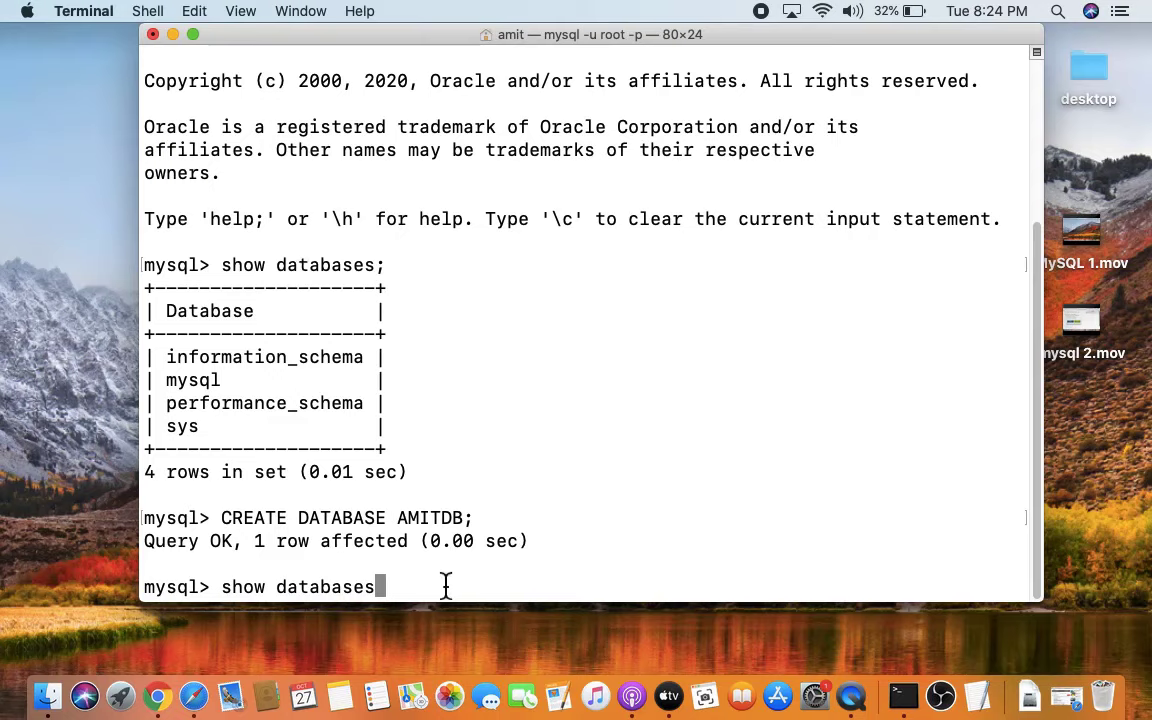
type("amitdb;")
key("Return")
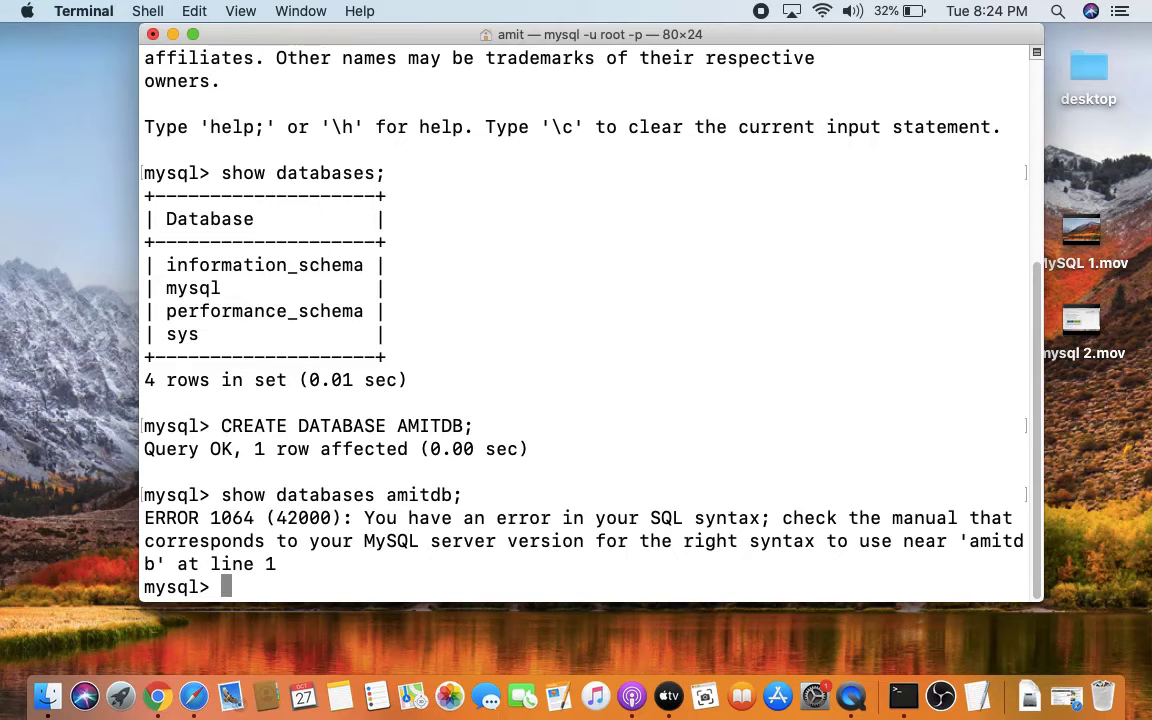
key("Up")
key("BackSpace")
key("BackSpace")
key("BackSpace")
key("BackSpace")
key("BackSpace")
key("BackSpace")
key("BackSpace")
key("BackSpace")
type(";")
key("Return")
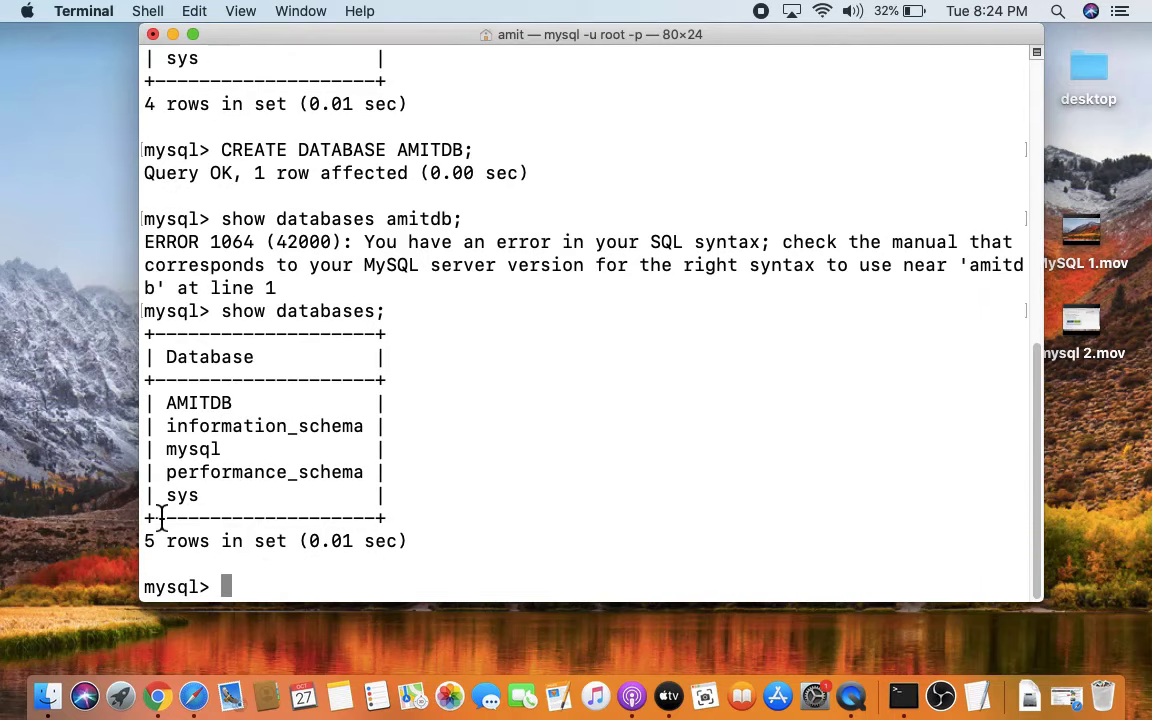
Step: Switch the mysql session to AMITDB with use amitdb;
type("u")
key("BackSpace")
type("use")
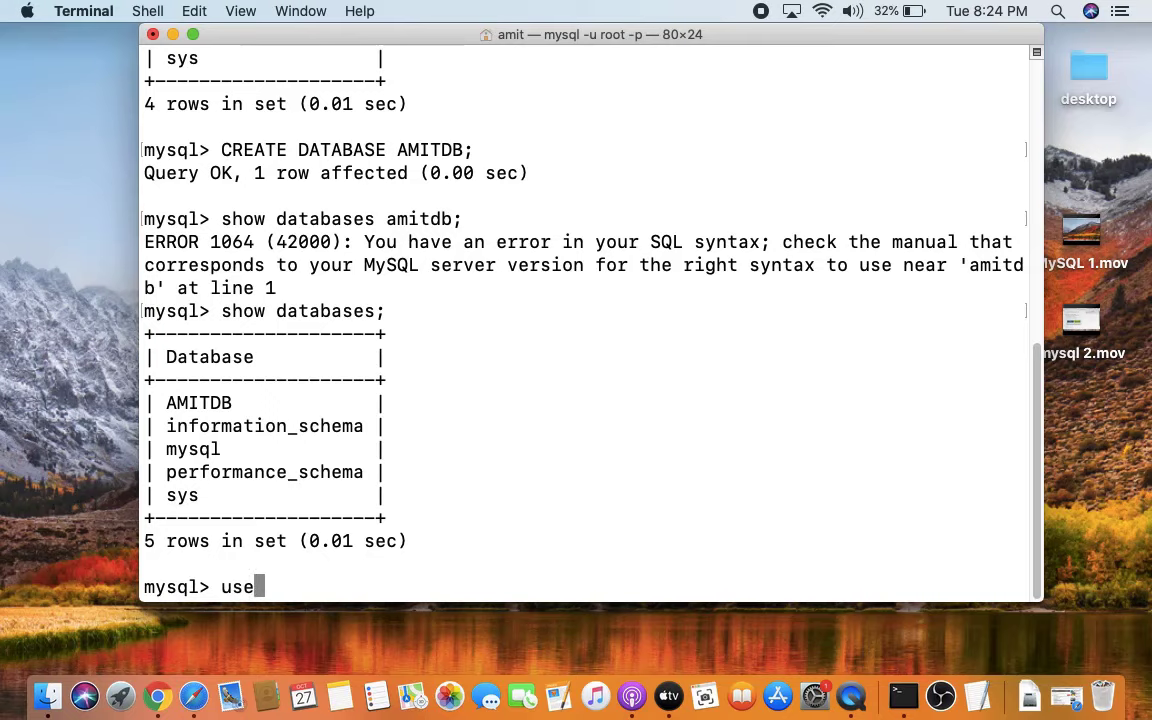
type(" amitdb;")
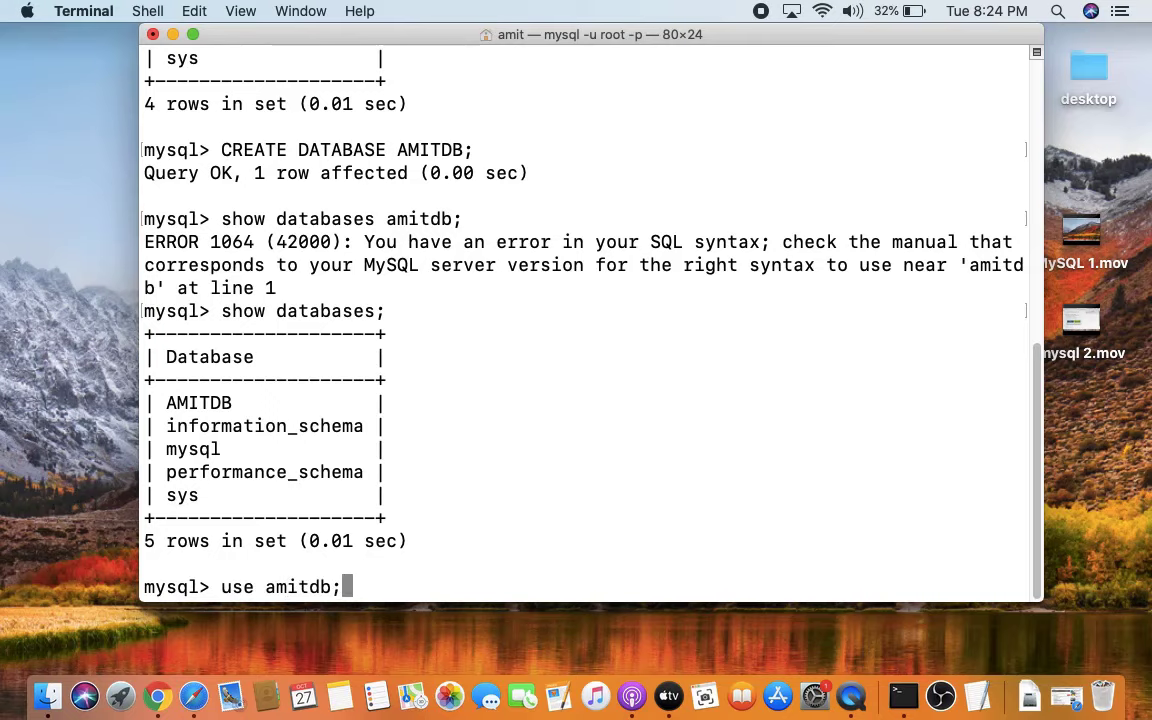
key("Return")
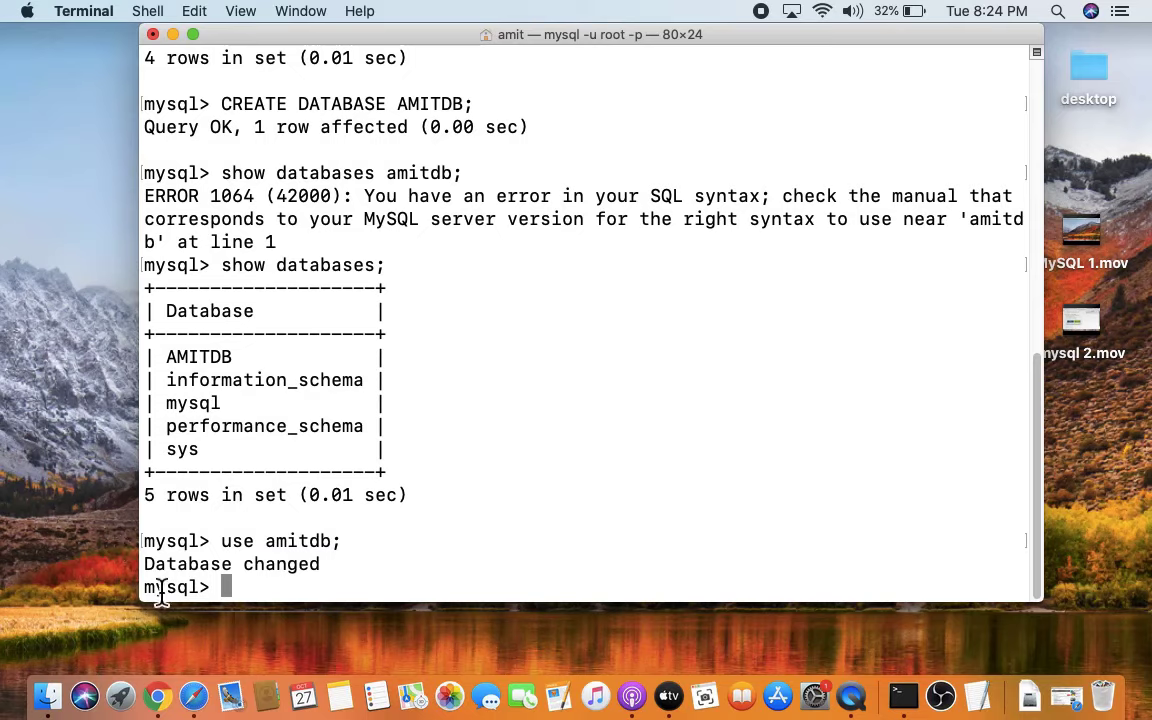